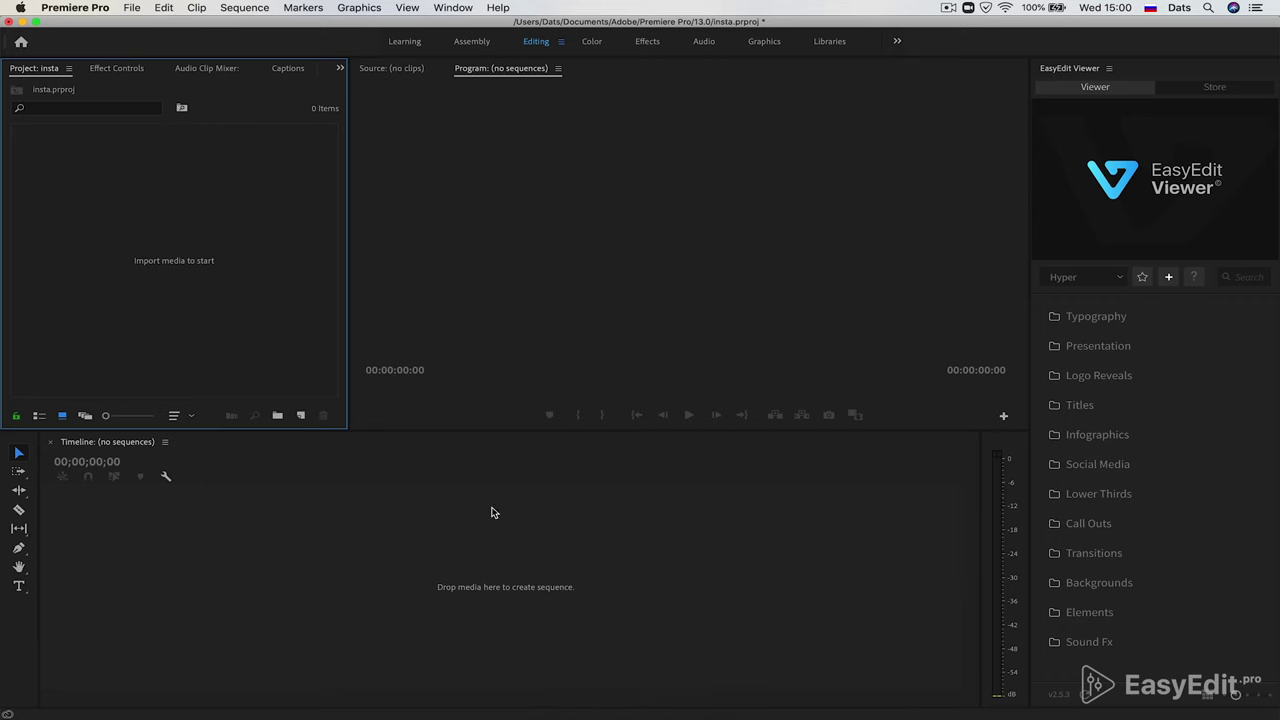
Import coverr-sample-42-1026.mp4 from the Desktop and build a sequence from it
double_click(243, 246)
click(520, 150)
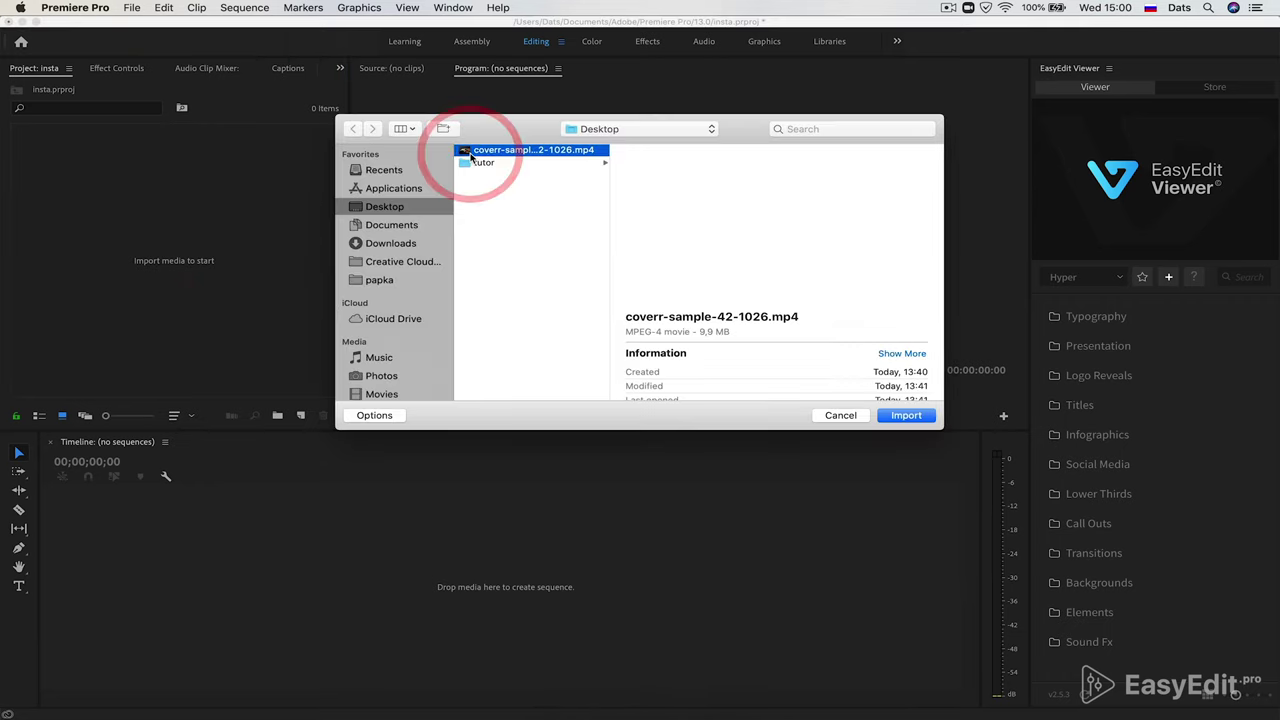
double_click(520, 150)
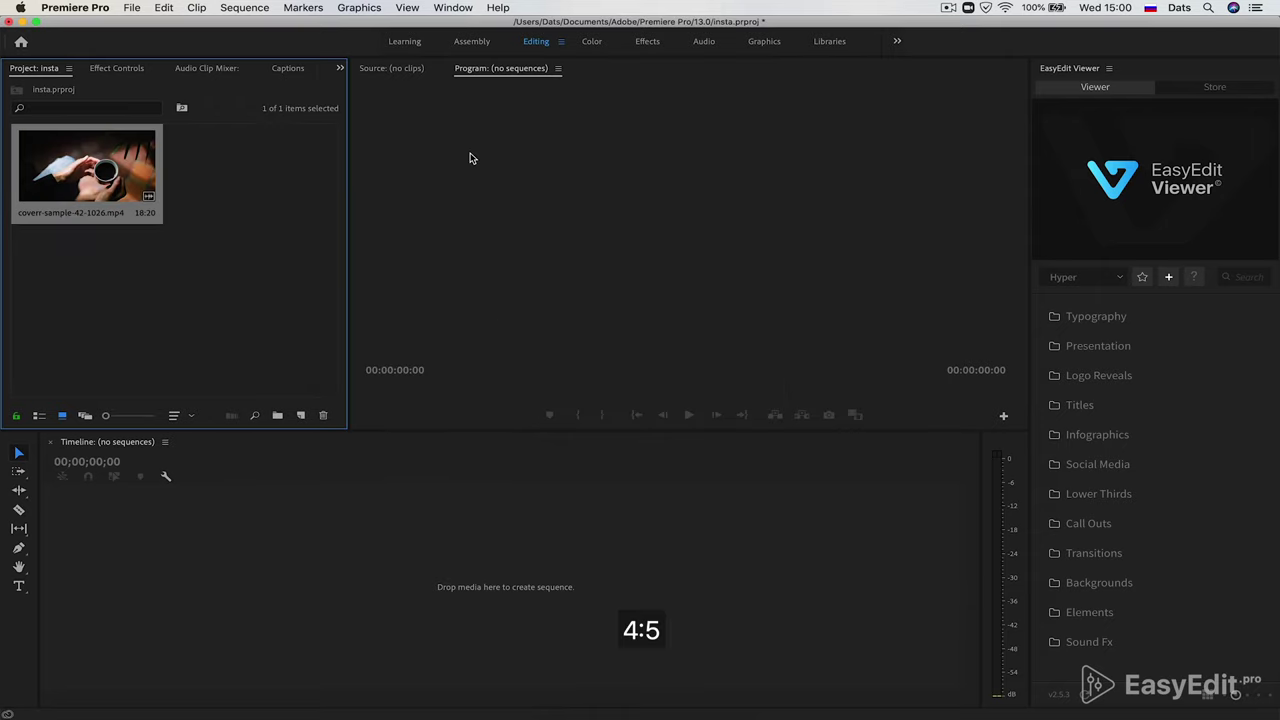
click(268, 241)
click(104, 185)
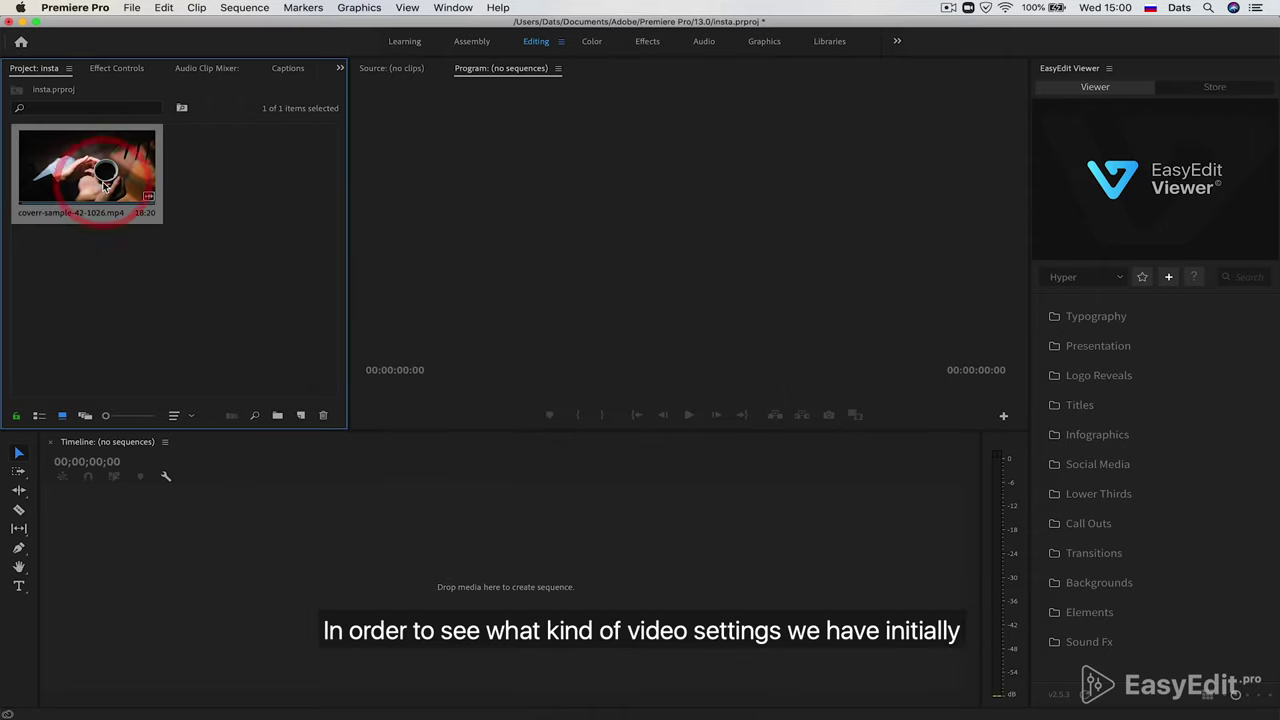
drag(133, 540, 128, 551)
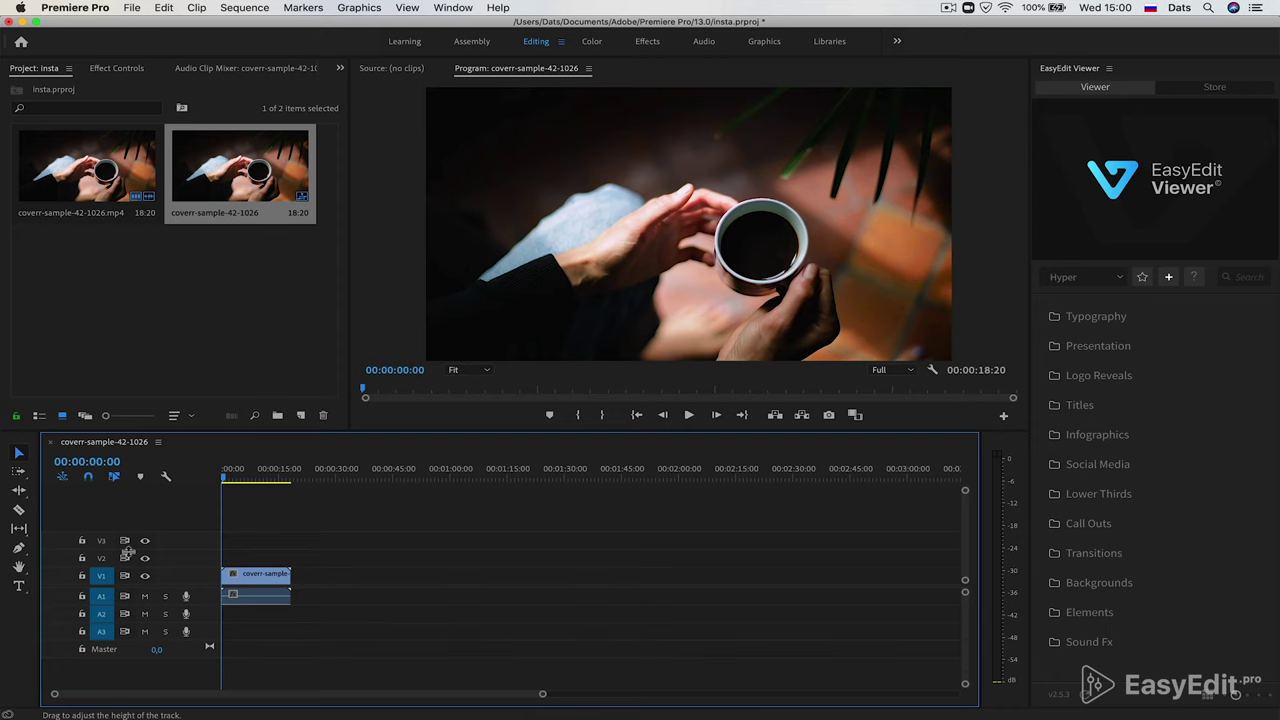
Confirm in Sequence Settings that the sequence is 1920×1080 at 50 fps
click(244, 7)
click(280, 24)
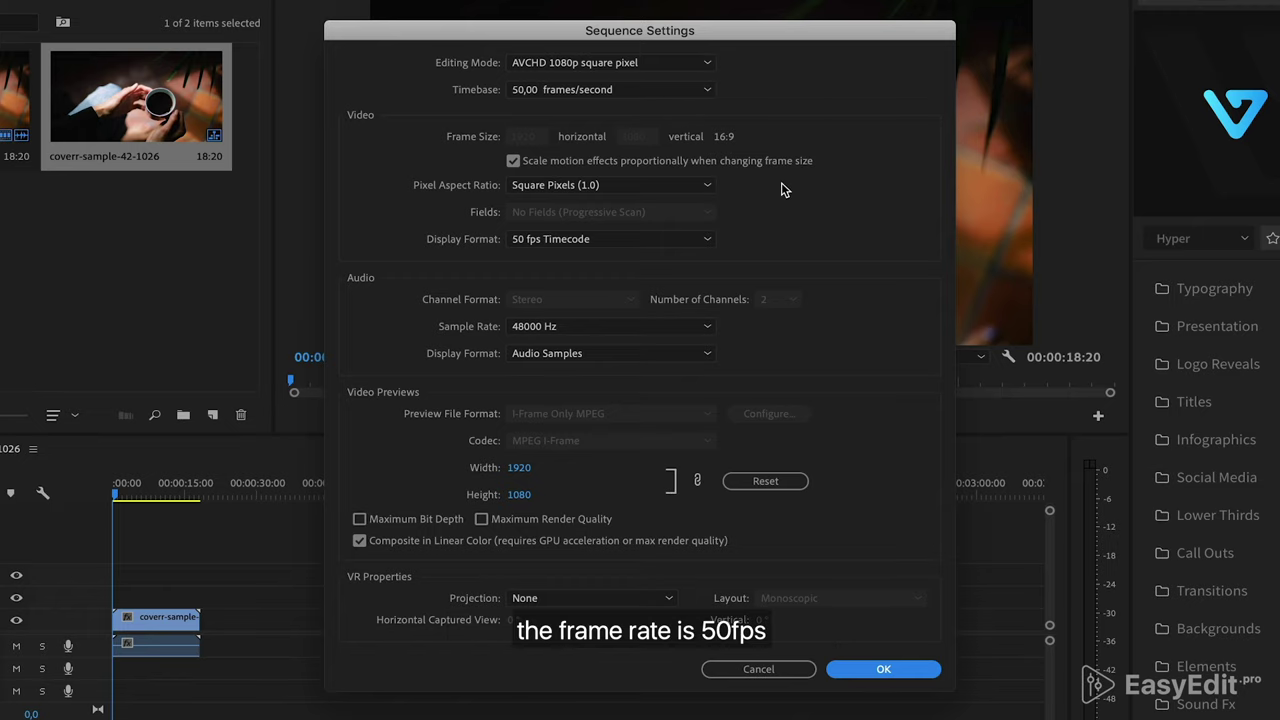
click(861, 672)
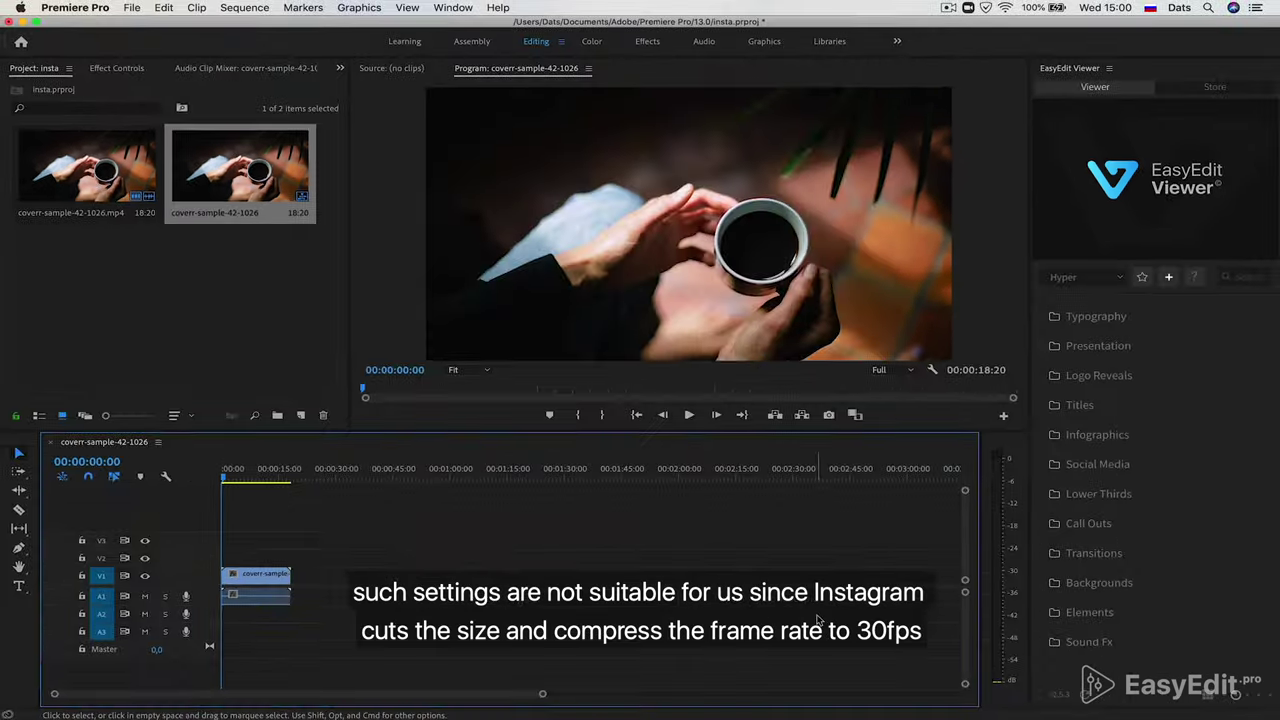
click(240, 9)
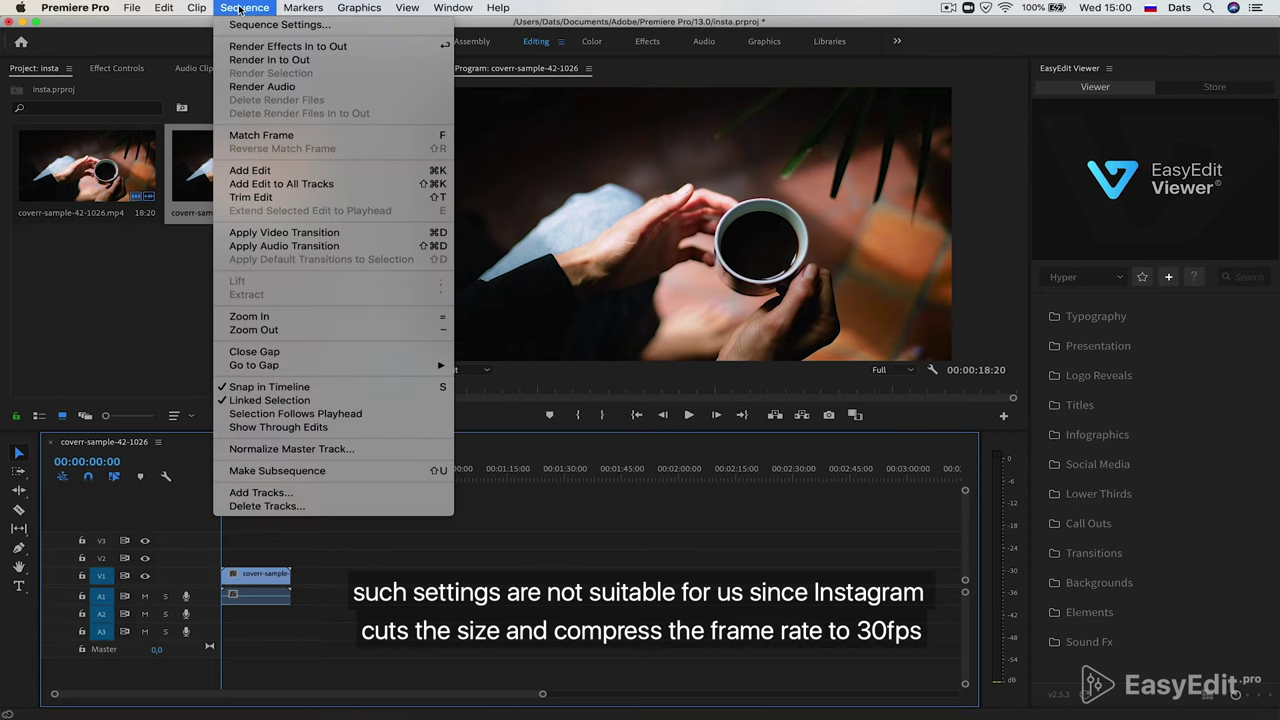
click(91, 298)
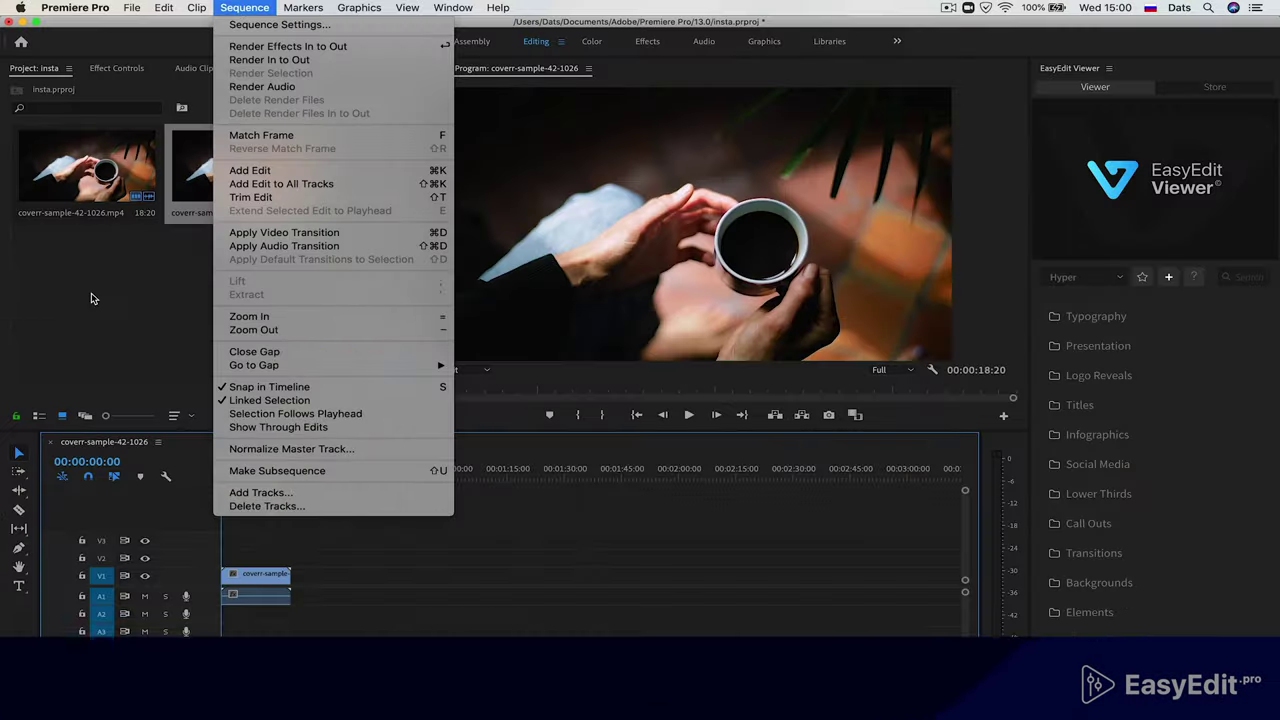
click(91, 298)
Start a new sequence with Custom editing mode and a 30 fps timebase
right_click(171, 294)
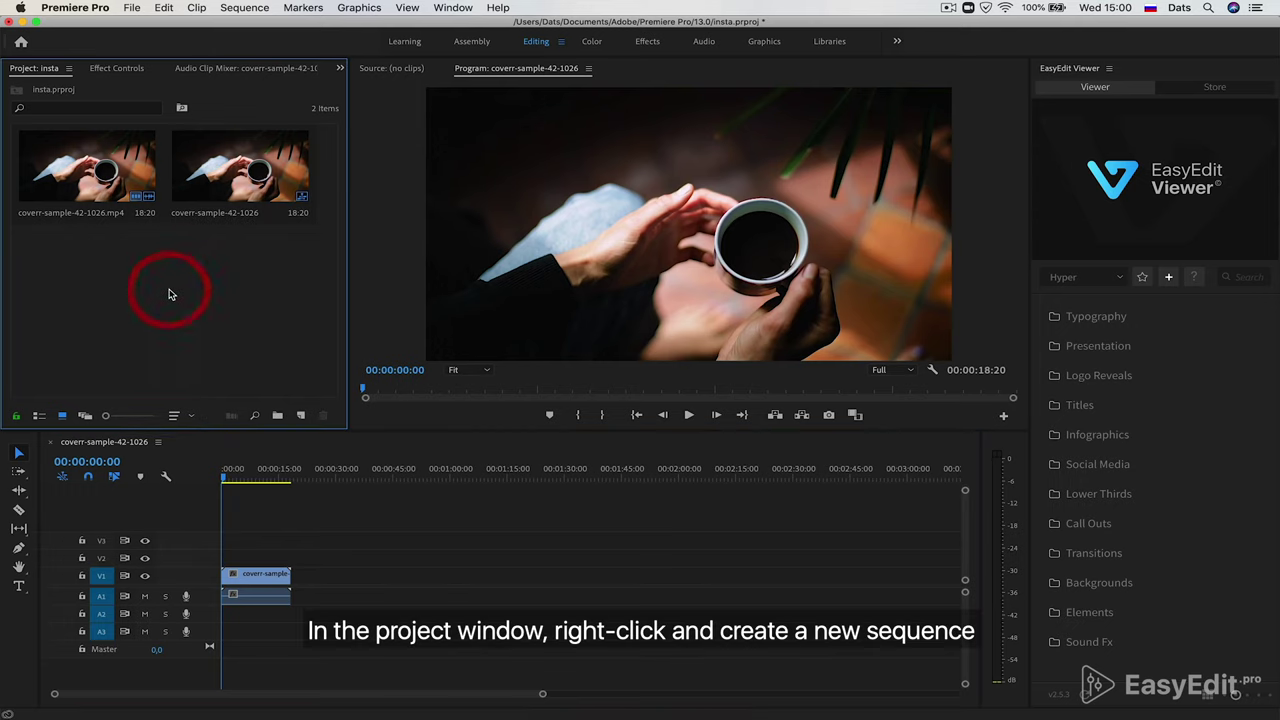
mouse_move(299, 357)
click(362, 352)
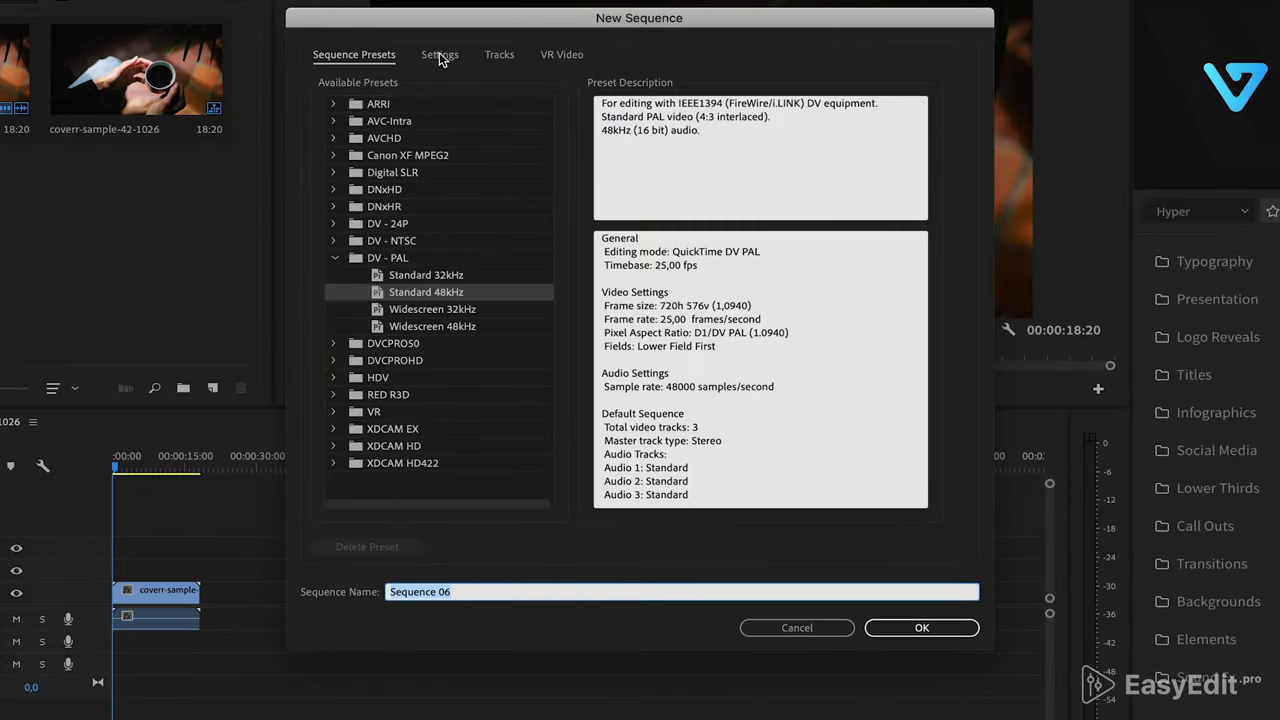
click(439, 55)
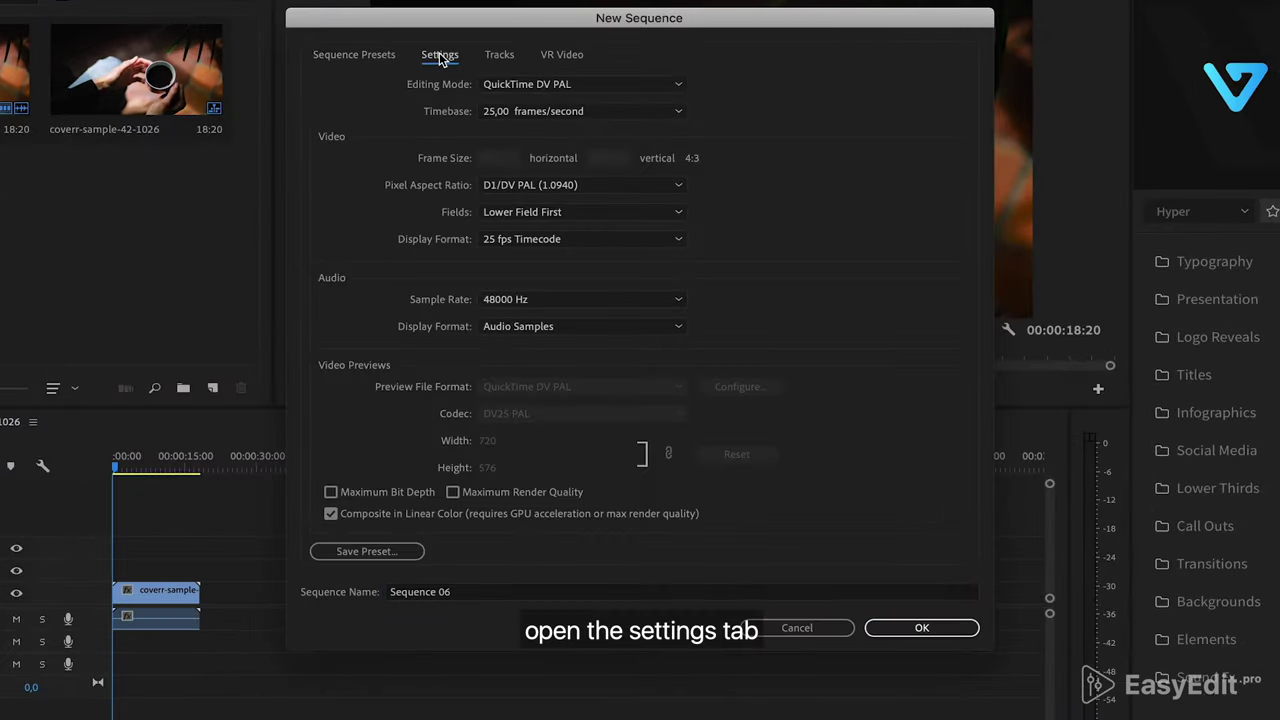
click(514, 85)
click(553, 84)
click(553, 84)
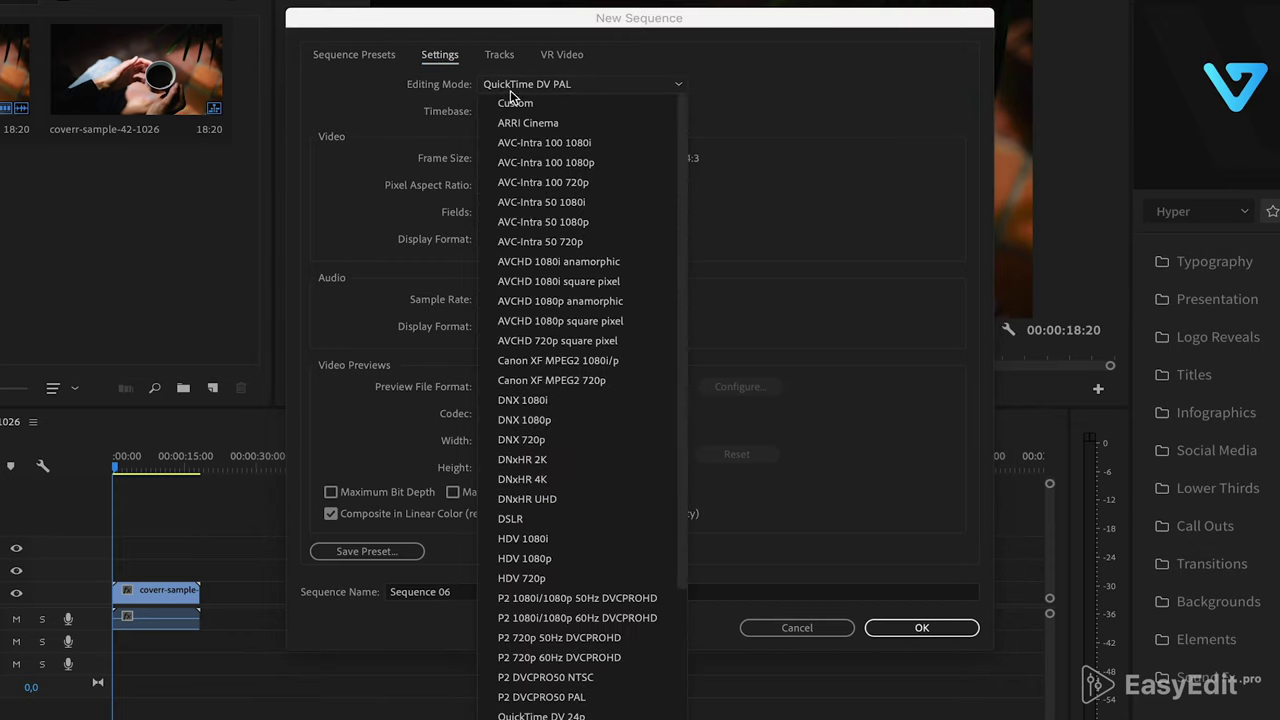
click(512, 92)
click(619, 114)
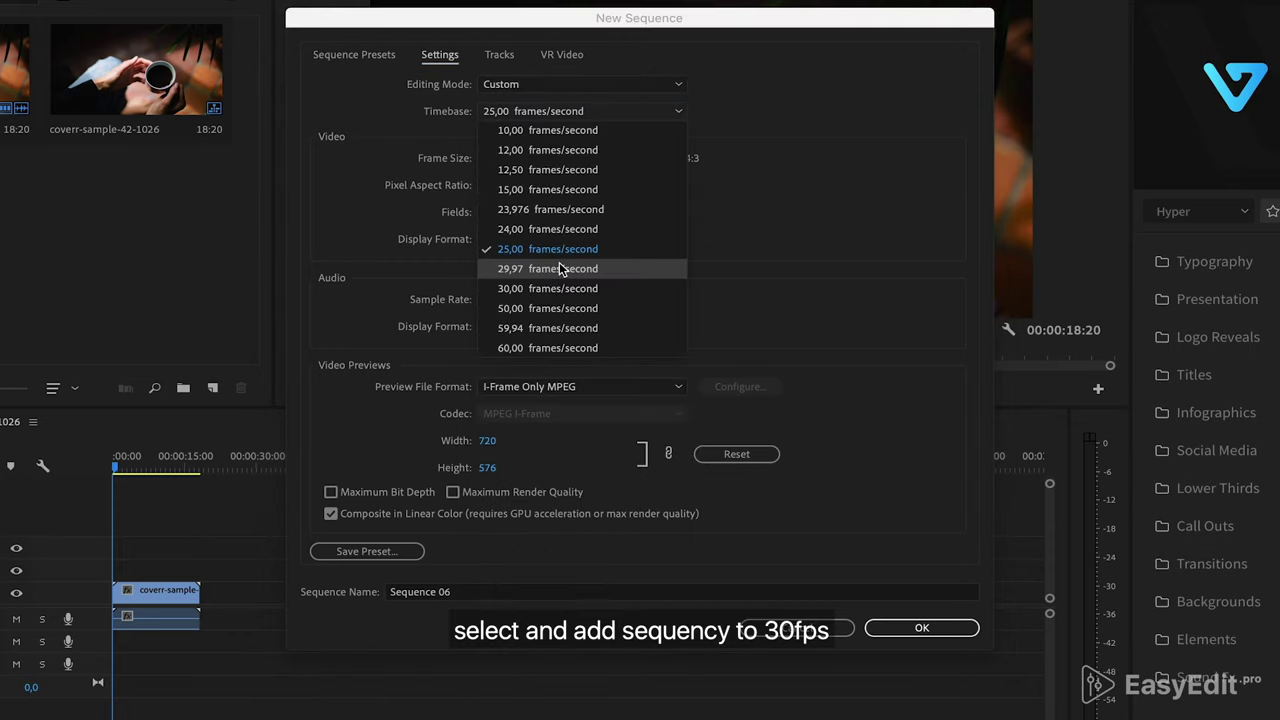
click(554, 291)
Set the frame width to 600 with square pixels and name the sequence 1:1
click(510, 160)
key(BackSpace)
key(BackSpace)
key(BackSpace)
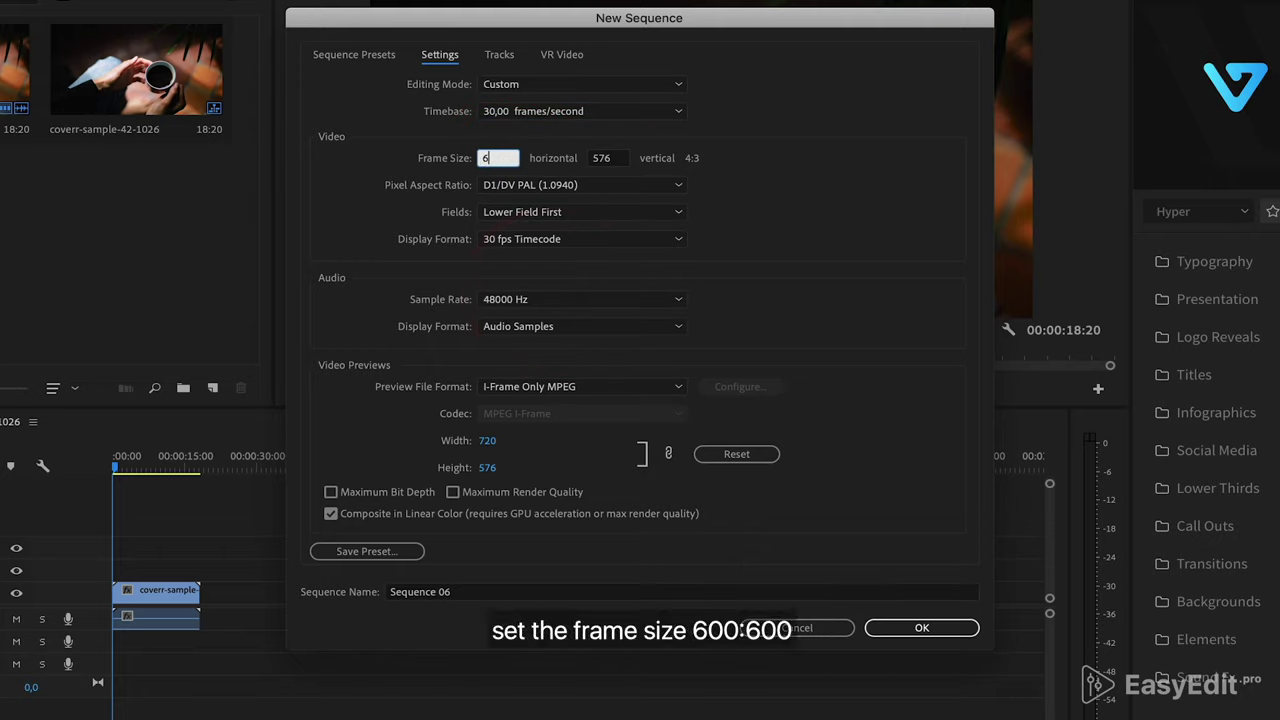
text(600)
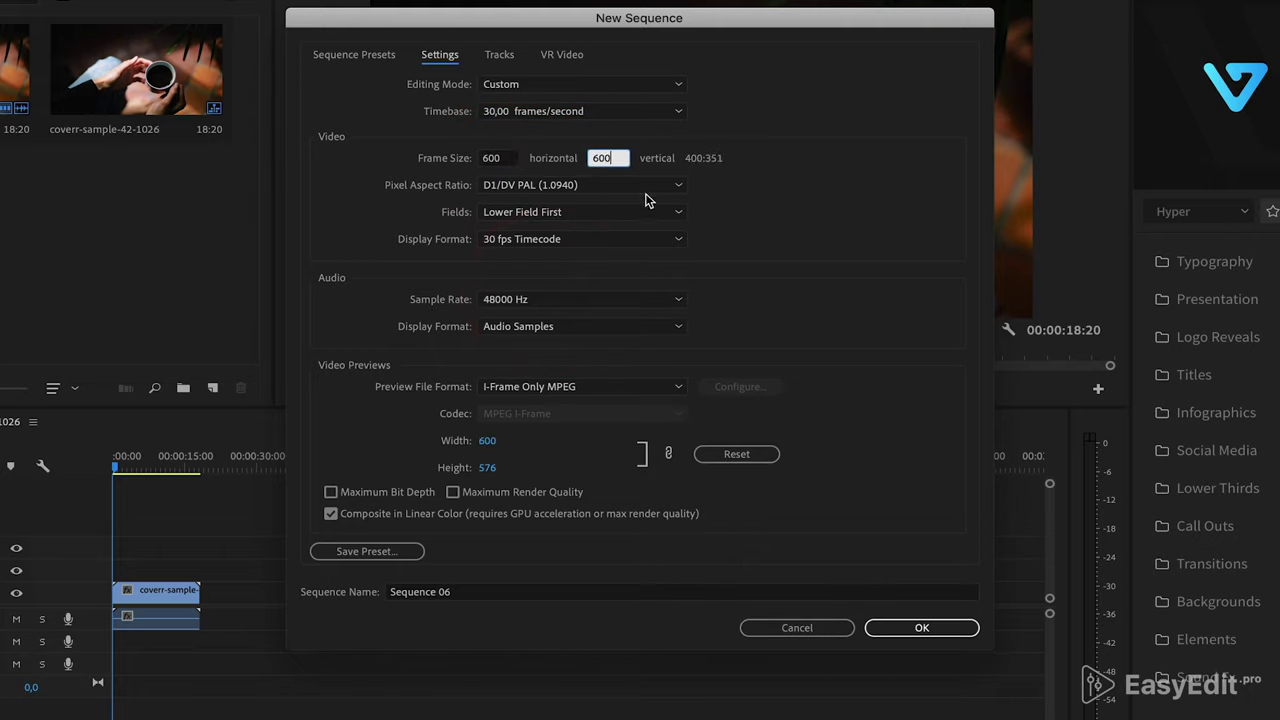
click(645, 187)
click(615, 205)
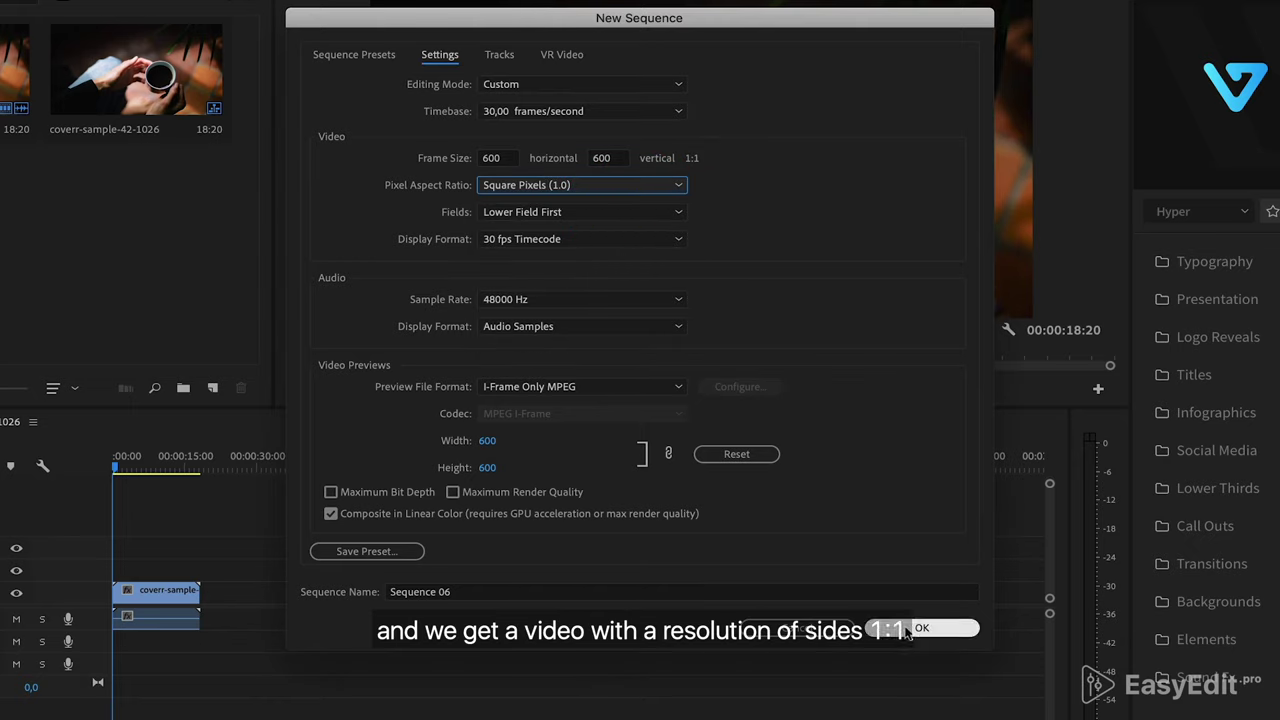
click(672, 594)
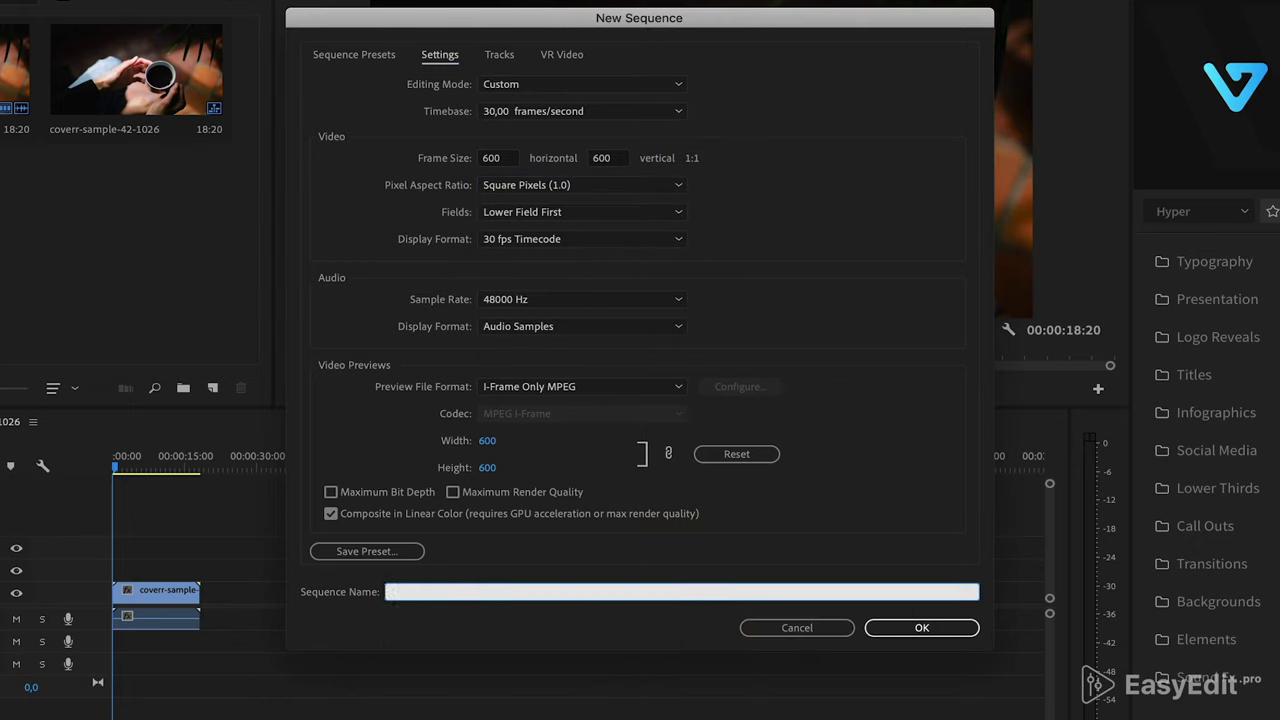
text(1:1)
key(Return)
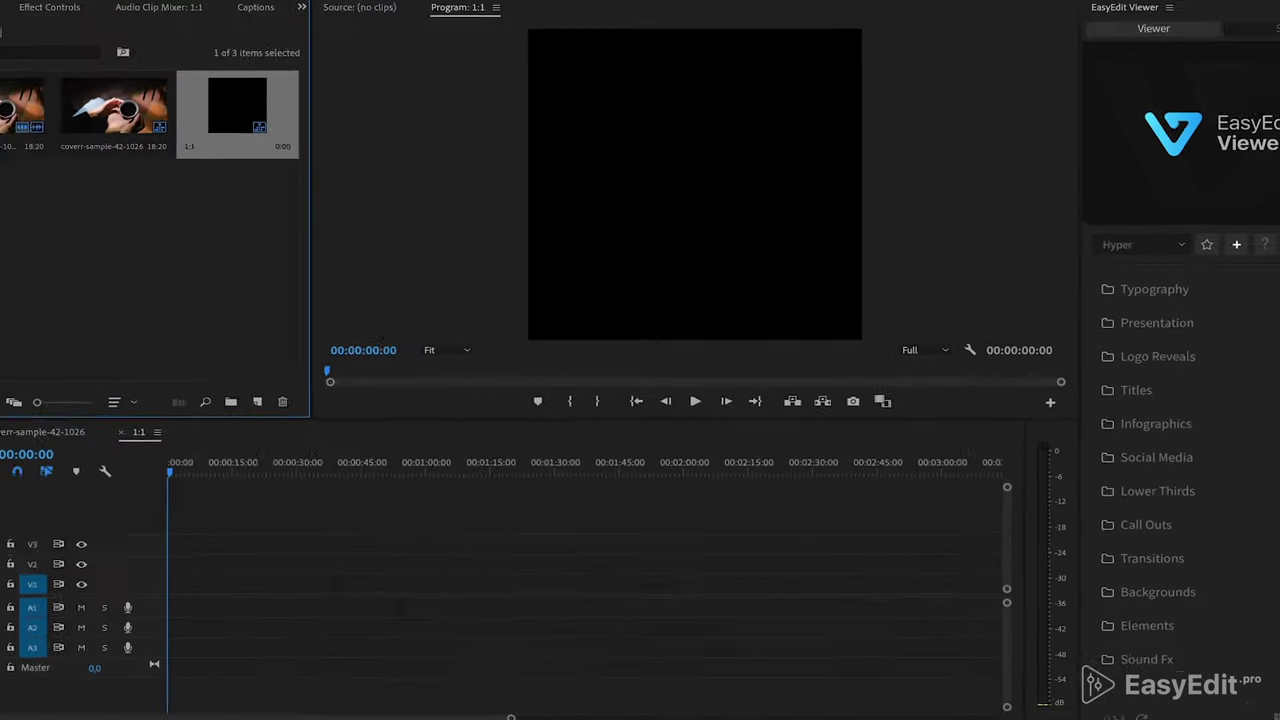
Place the coffee clip on V1 of the 1:1 sequence, keeping existing settings, and preview it
click(283, 160)
drag(83, 157, 235, 576)
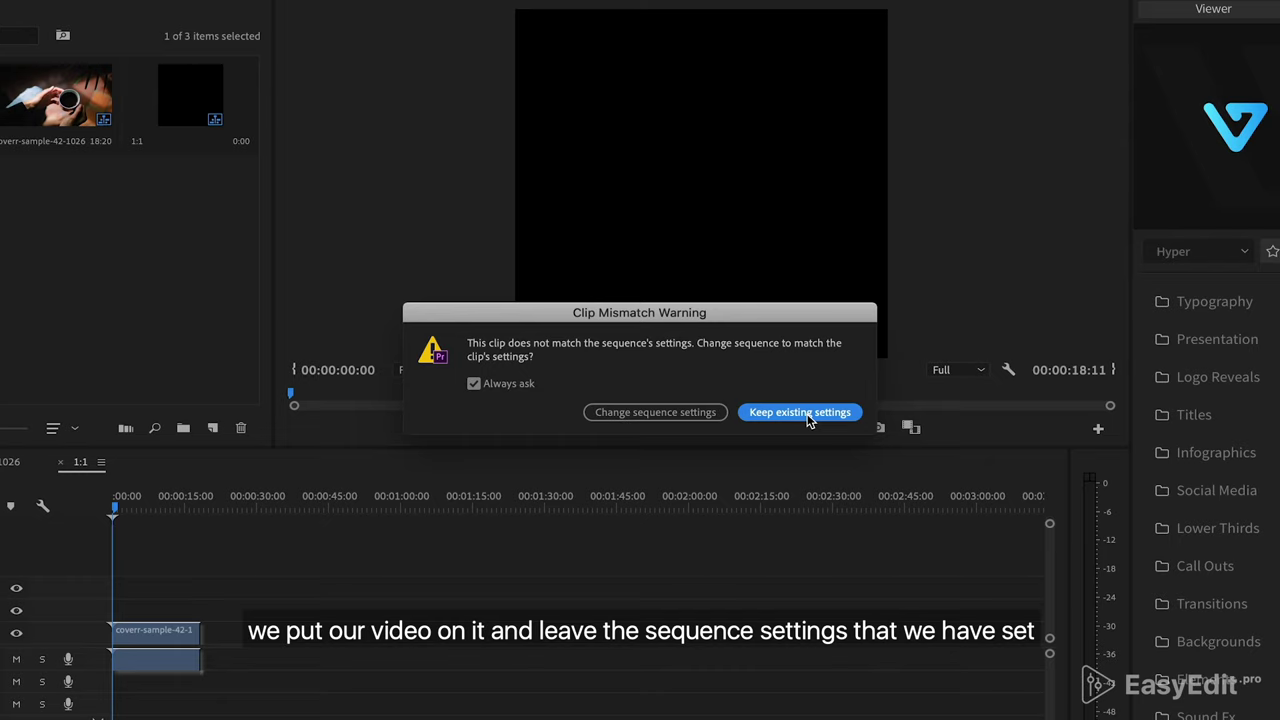
click(806, 413)
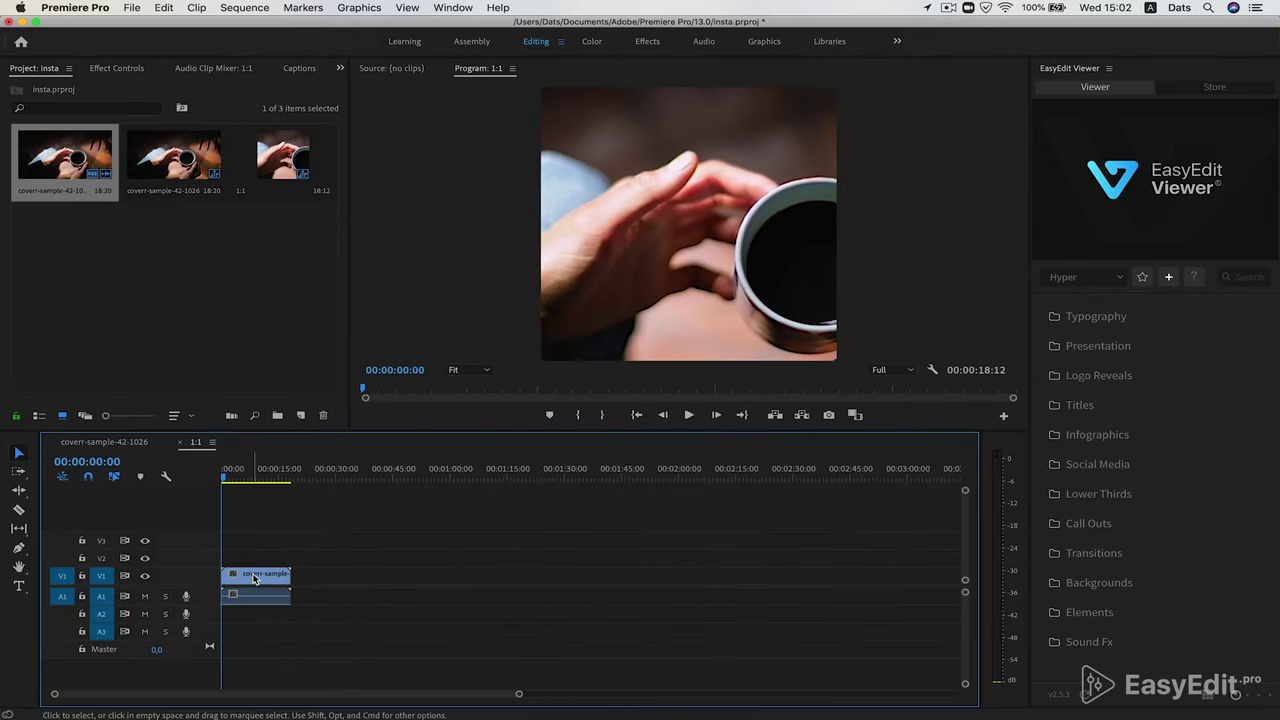
click(254, 579)
key(space)
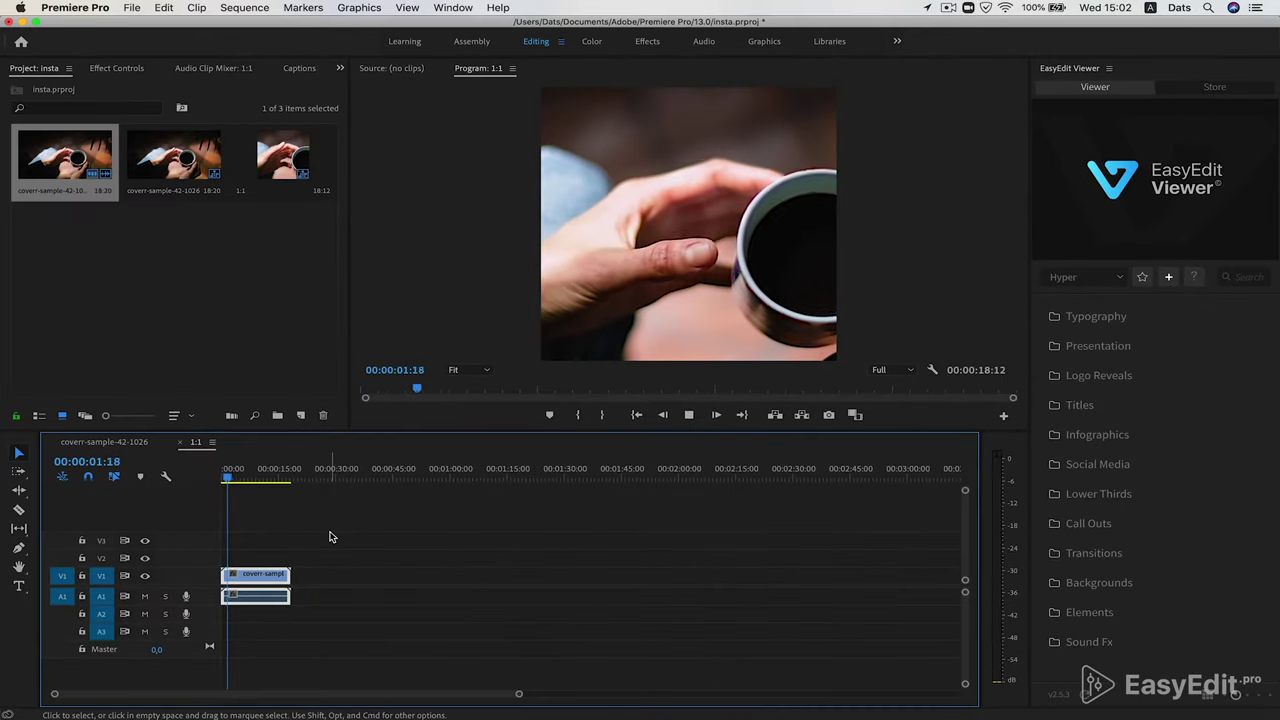
key(space)
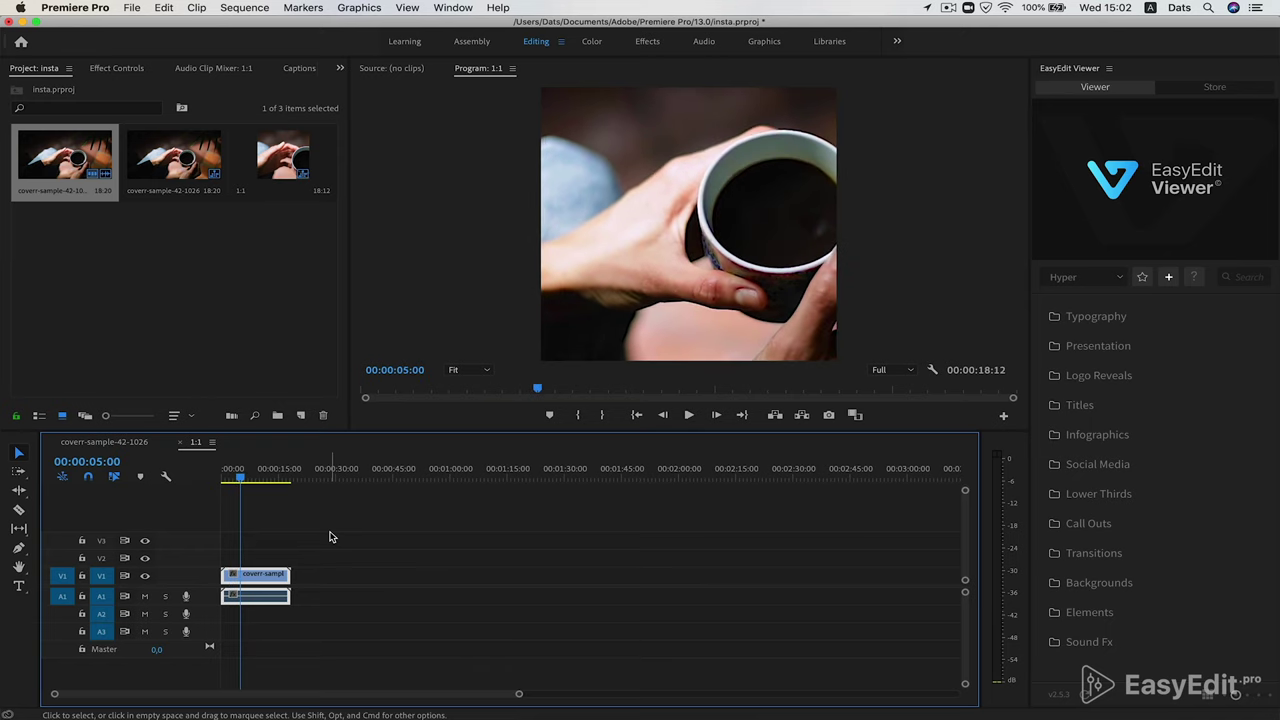
Scale the clip to 57 with Position X 190, then replay from the start
click(117, 70)
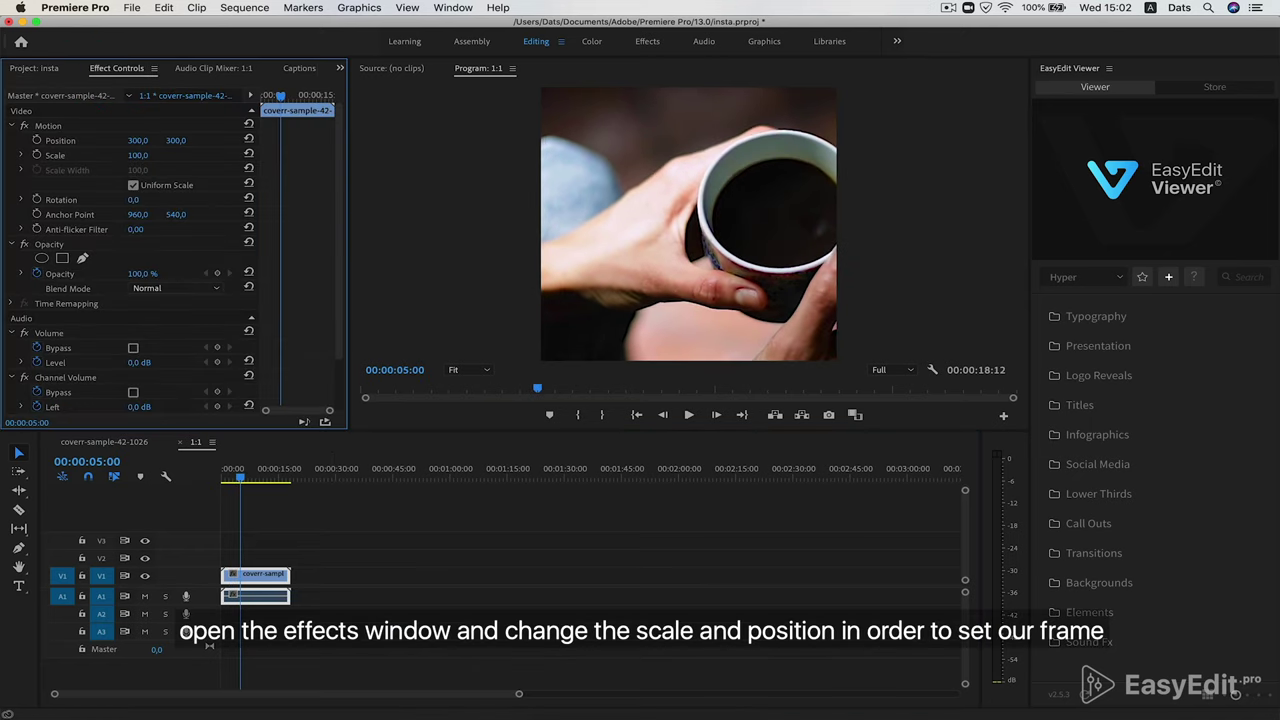
drag(137, 155, 113, 142)
drag(240, 472, 198, 476)
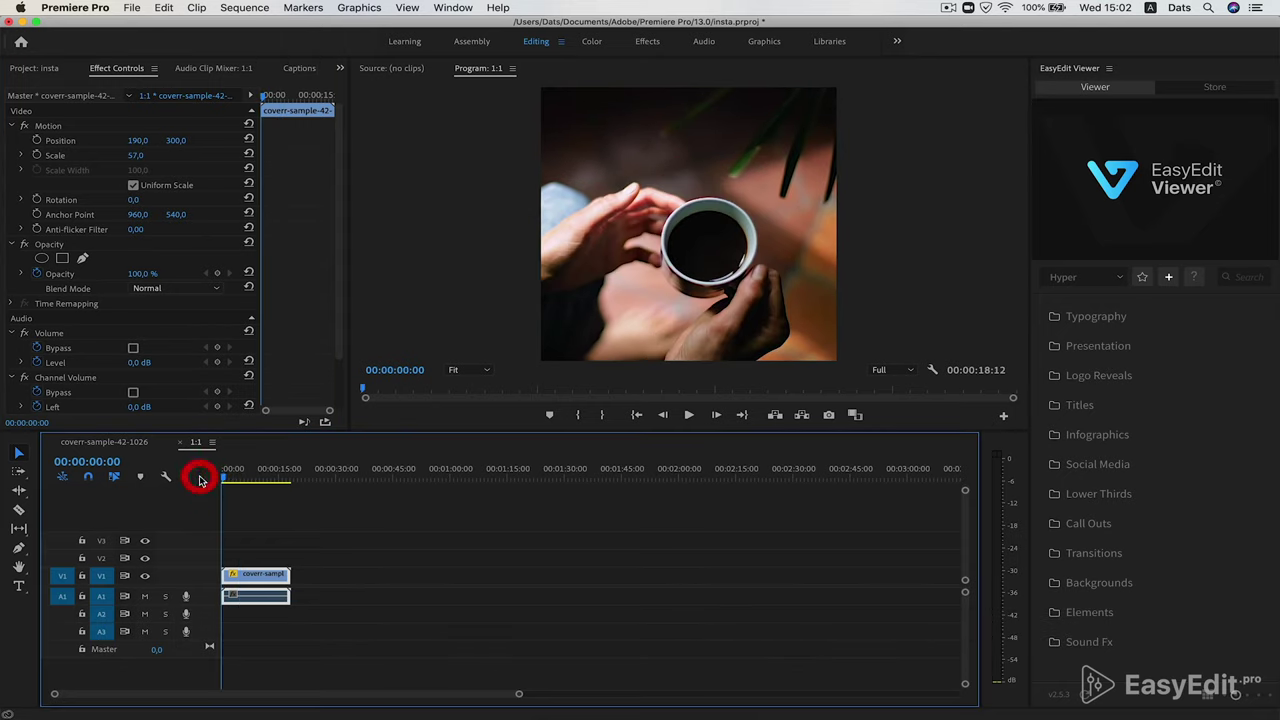
key(space)
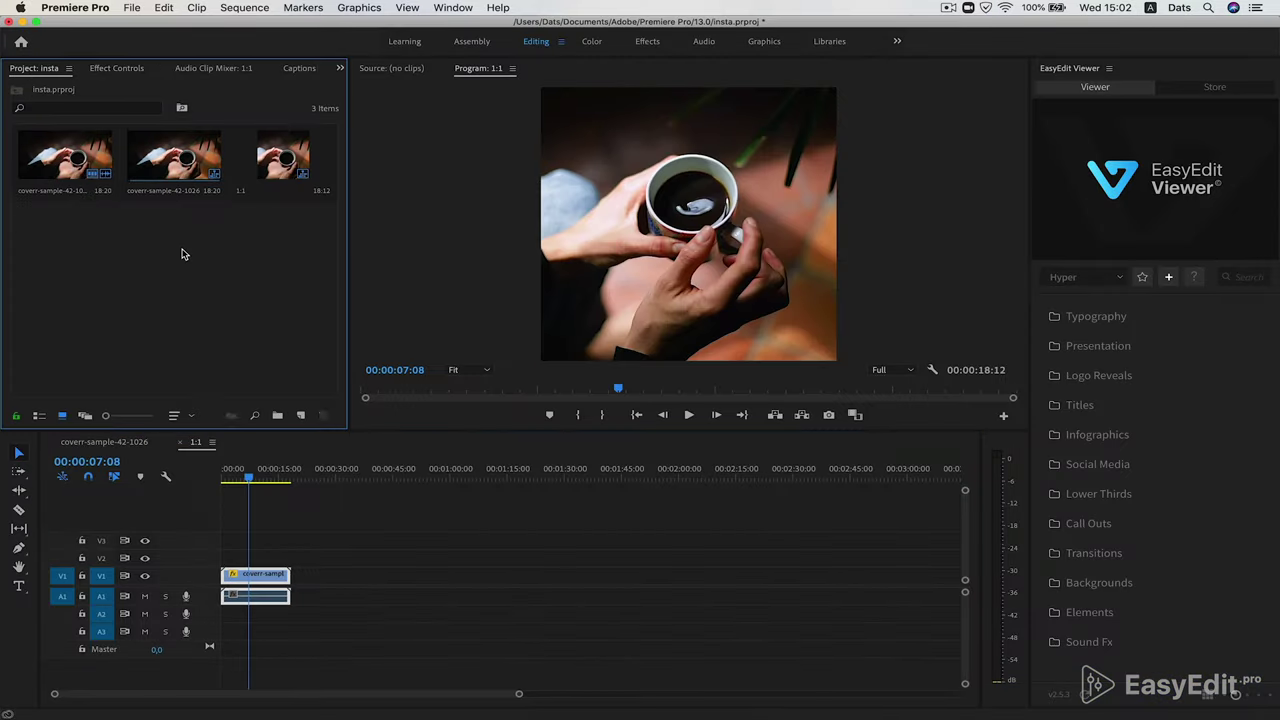
Start another new sequence in Custom editing mode at 30 fps
right_click(183, 254)
mouse_move(322, 312)
click(386, 313)
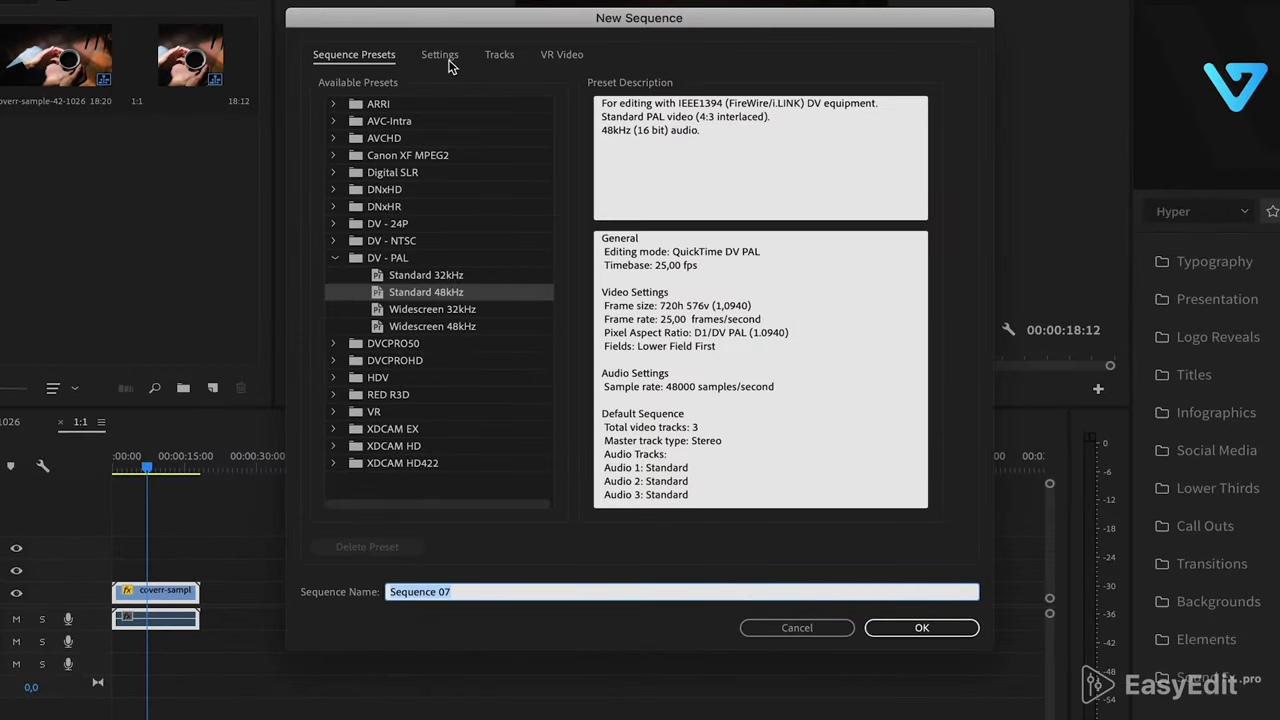
click(440, 54)
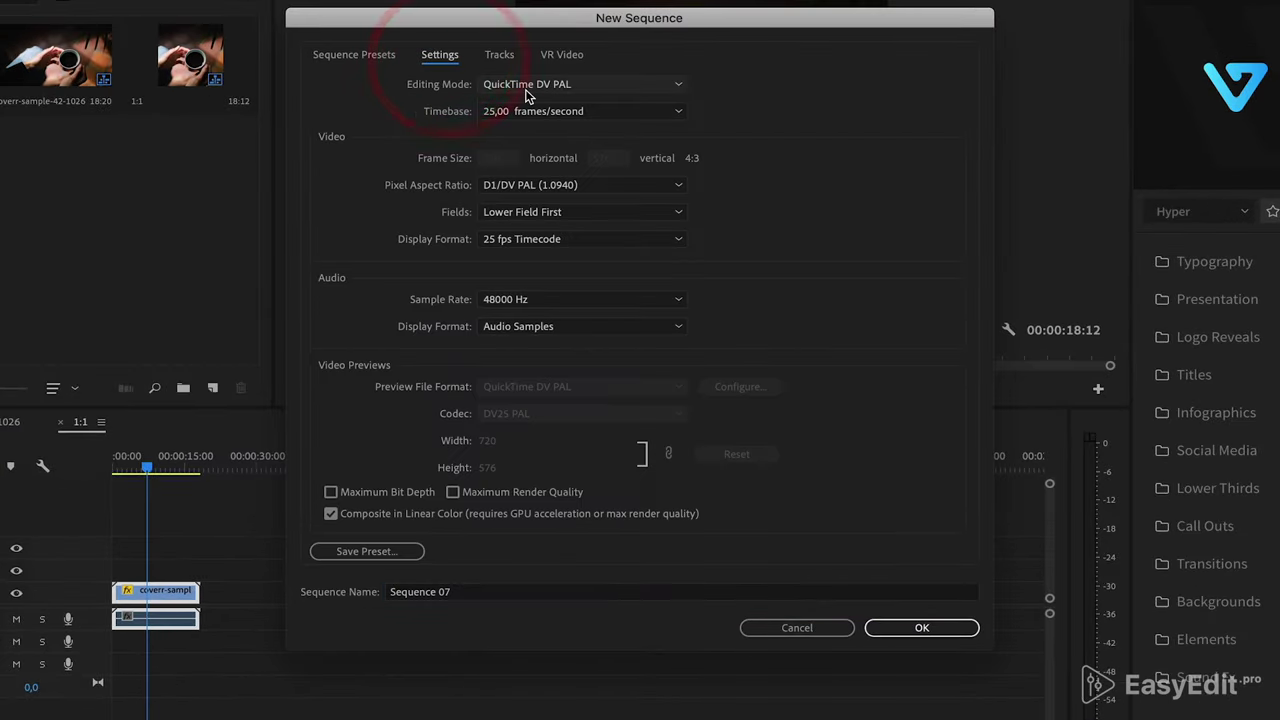
click(560, 84)
scroll(581, 205, up, 5)
click(528, 104)
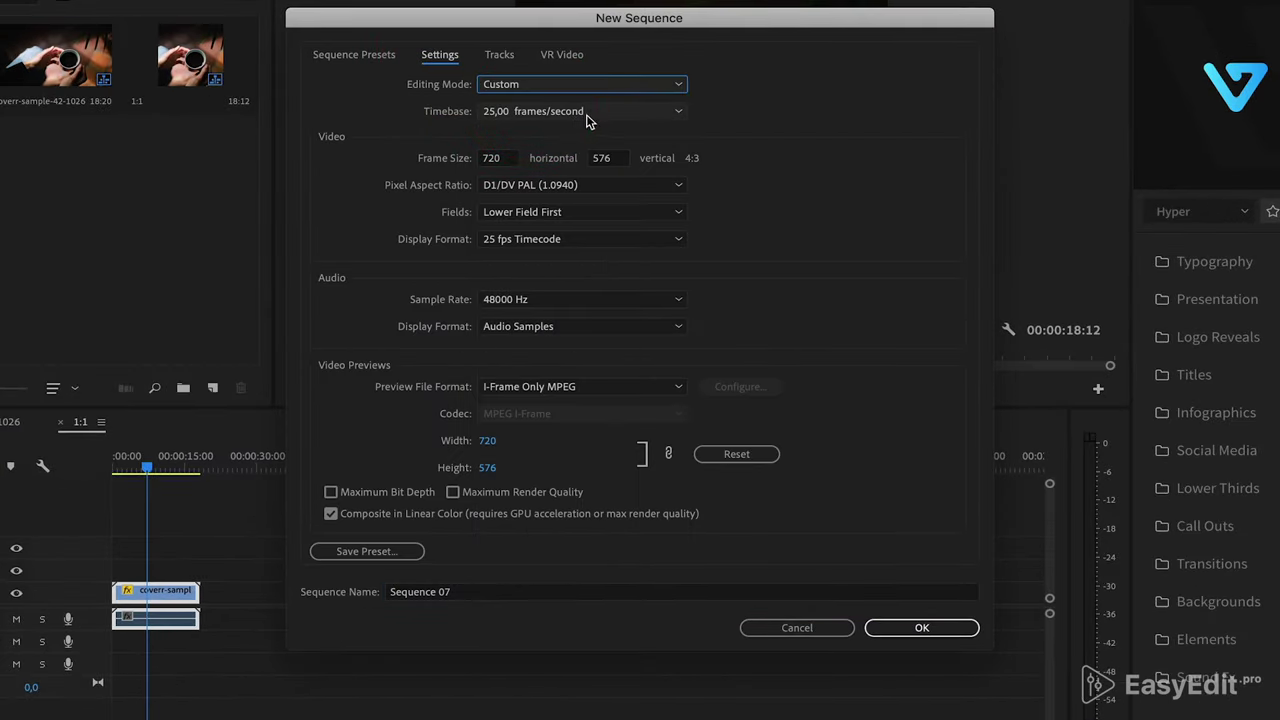
click(588, 115)
click(547, 290)
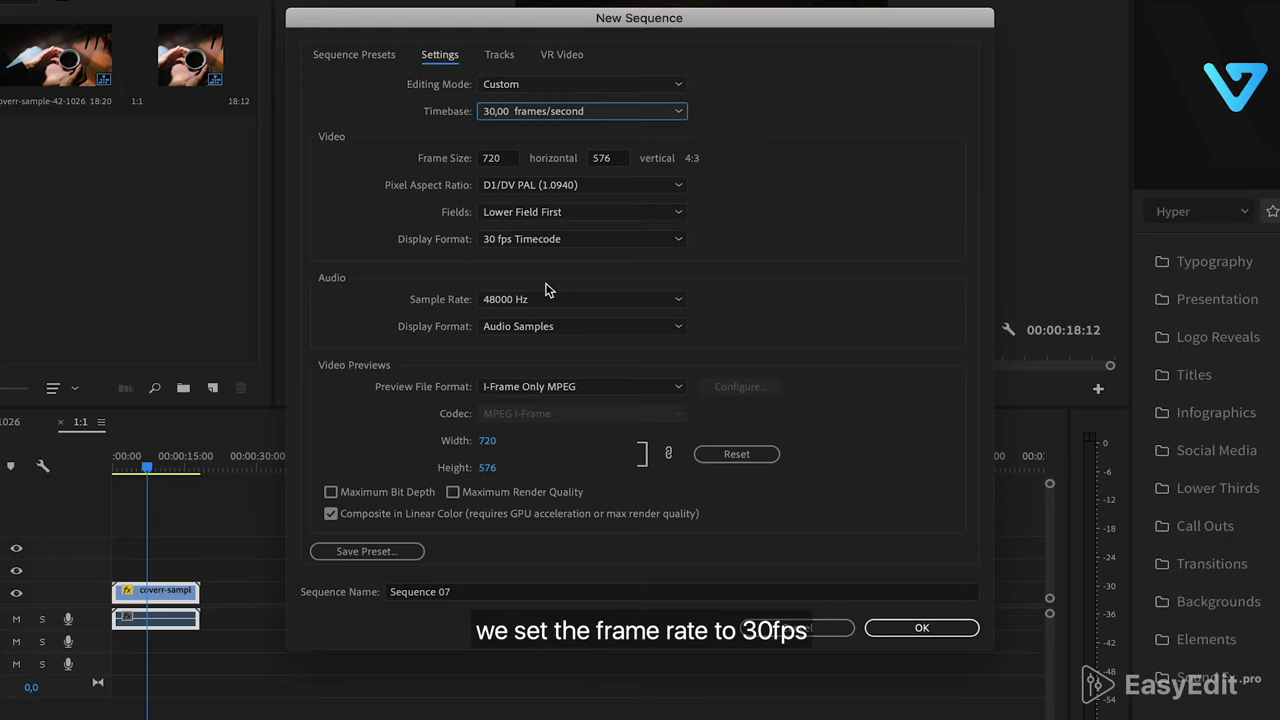
Set a 600×315 square-pixel frame and name the sequence 1.9:1
click(509, 158)
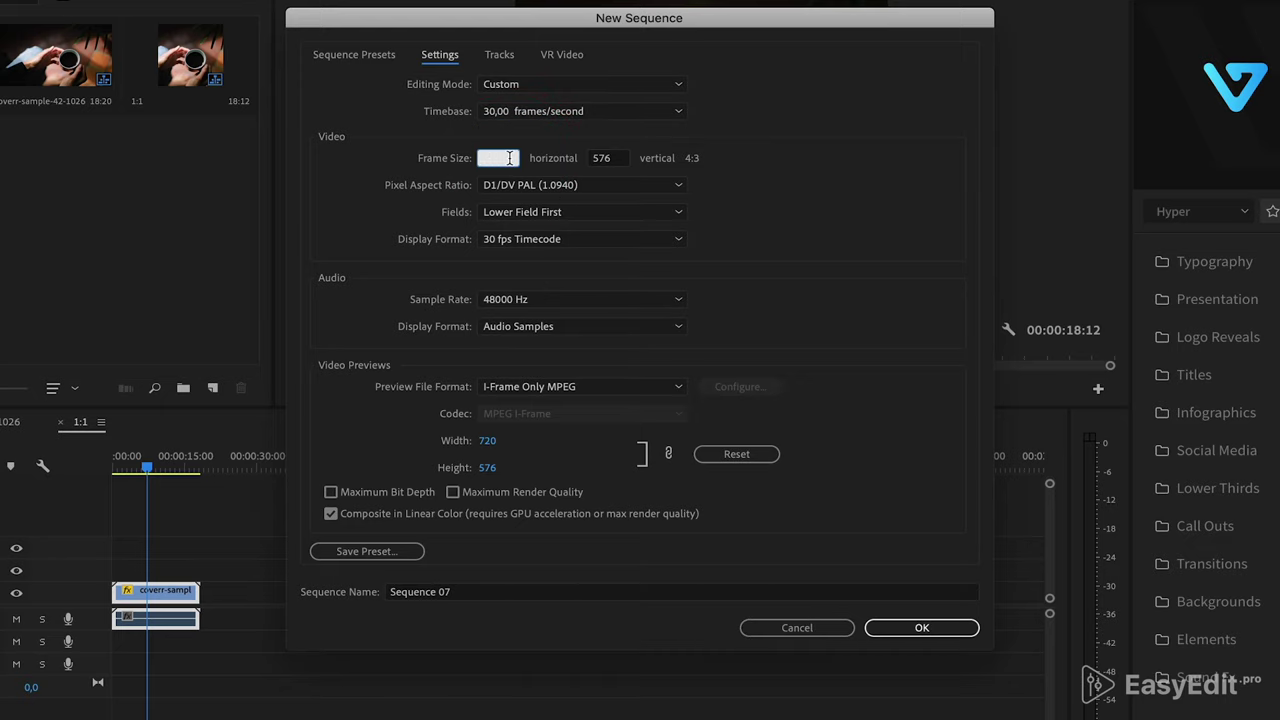
text(600)
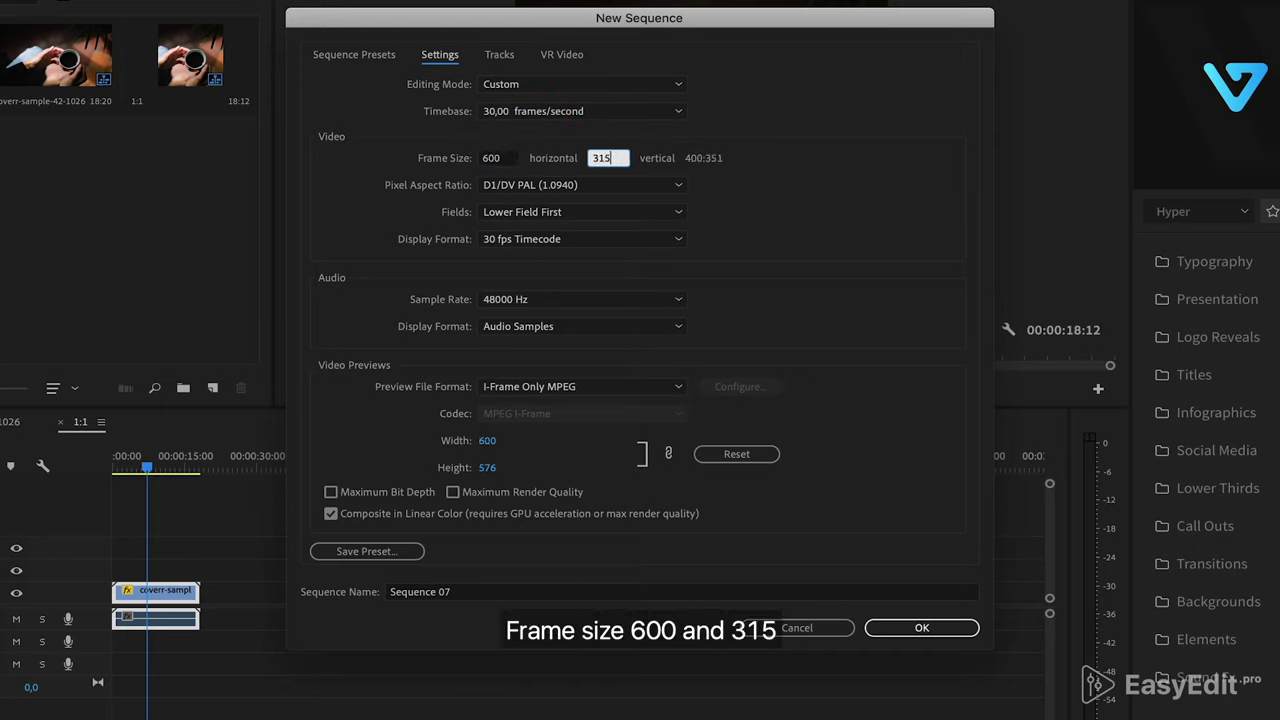
click(553, 186)
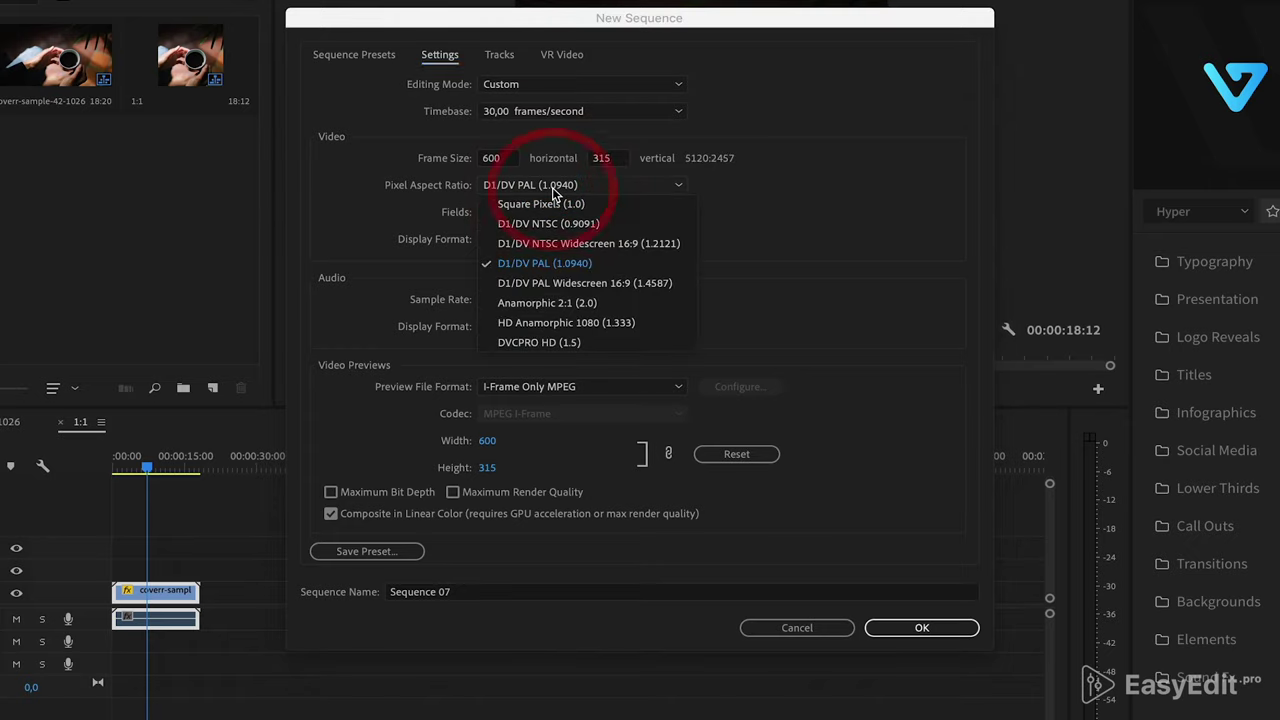
click(583, 207)
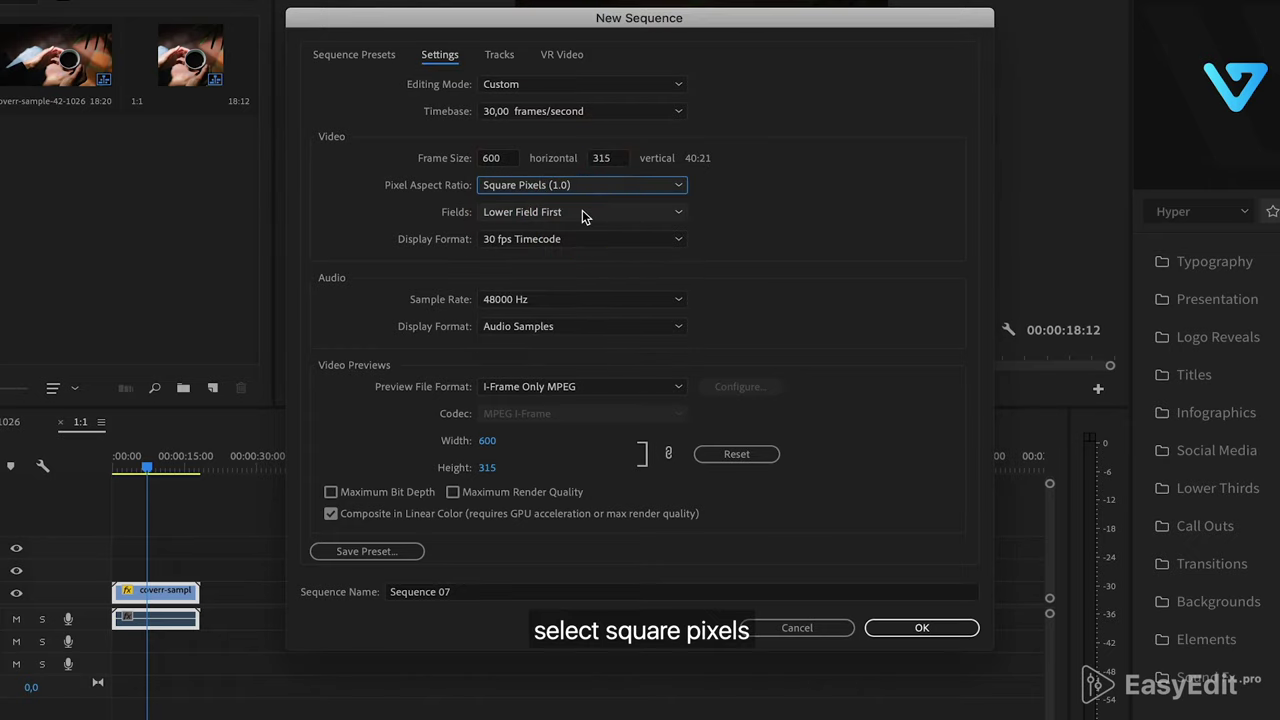
click(476, 592)
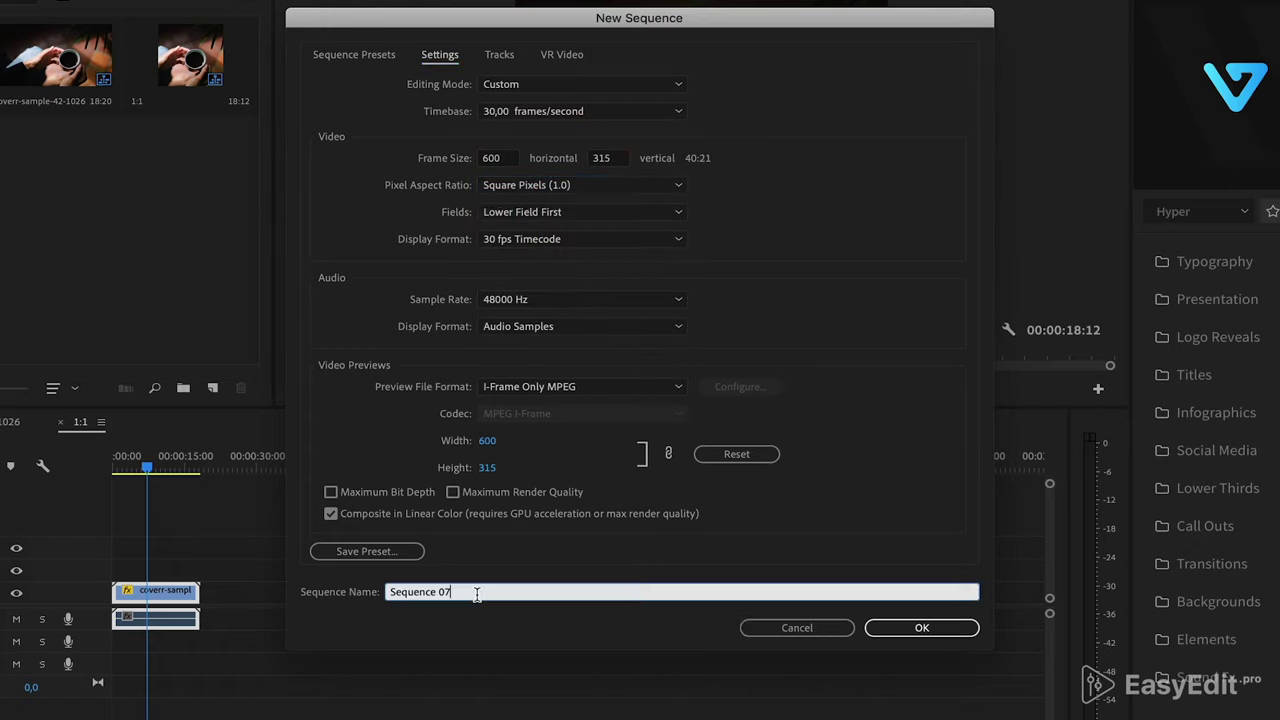
key(BackSpace)
key(BackSpace)
key(BackSpace)
key(BackSpace)
text(1.9)
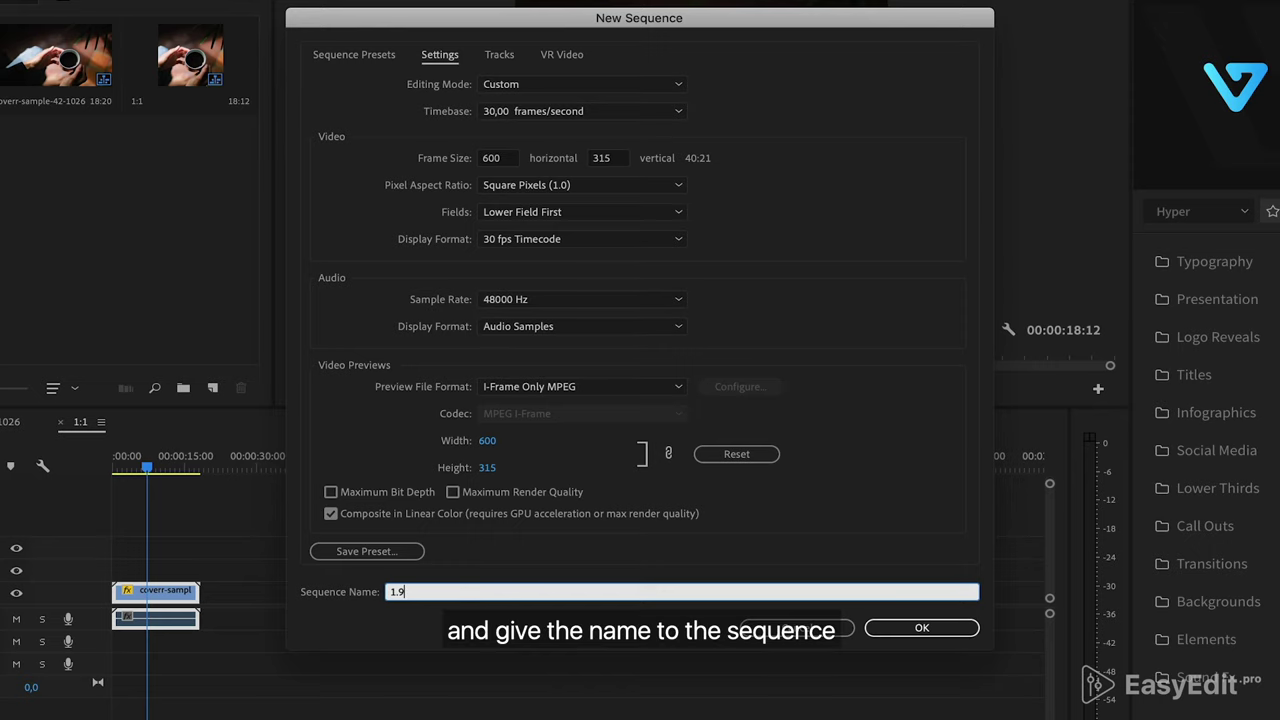
text(:1)
key(Return)
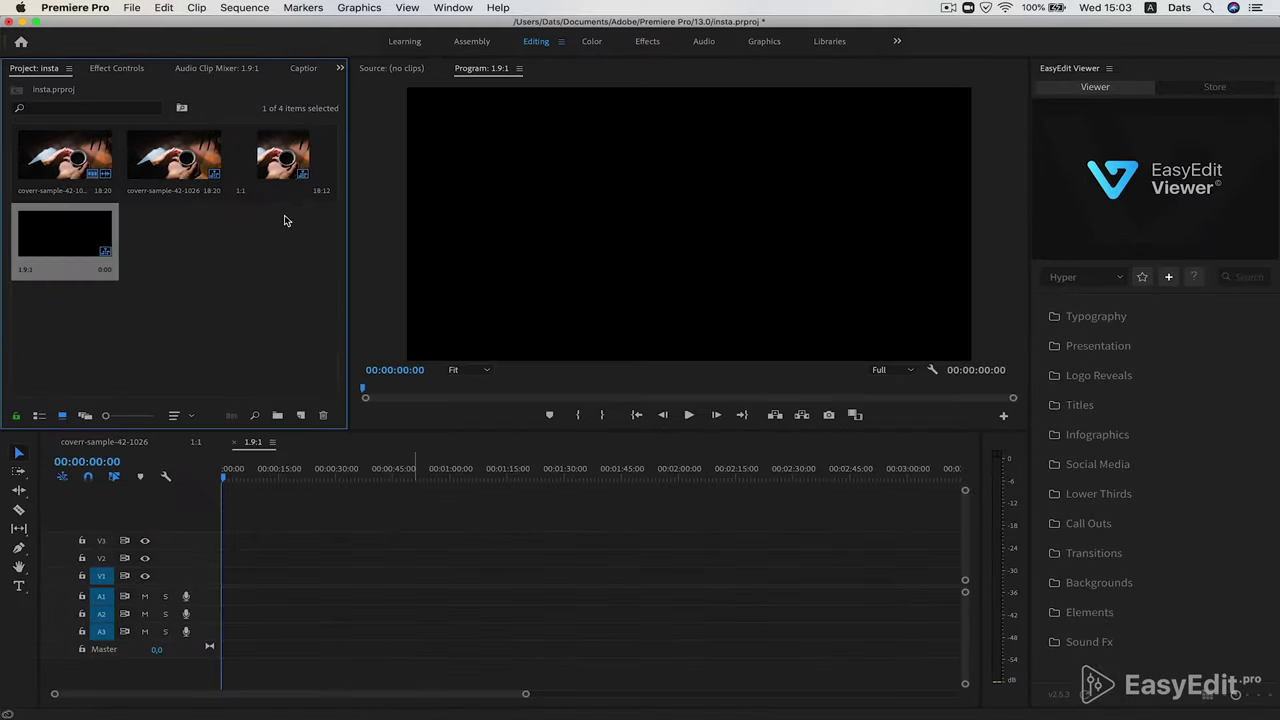
Add the coffee clip to 1.9:1 keeping its settings, scale it to 32, and play back
drag(100, 166, 214, 580)
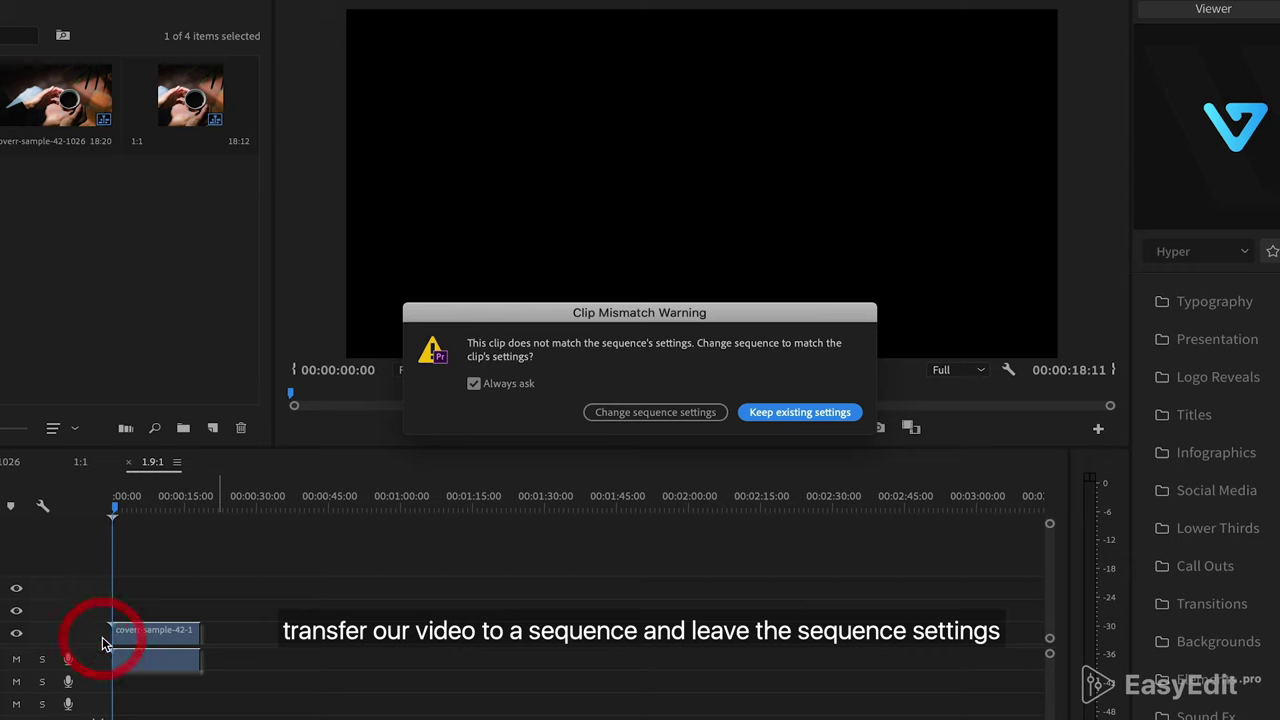
click(772, 415)
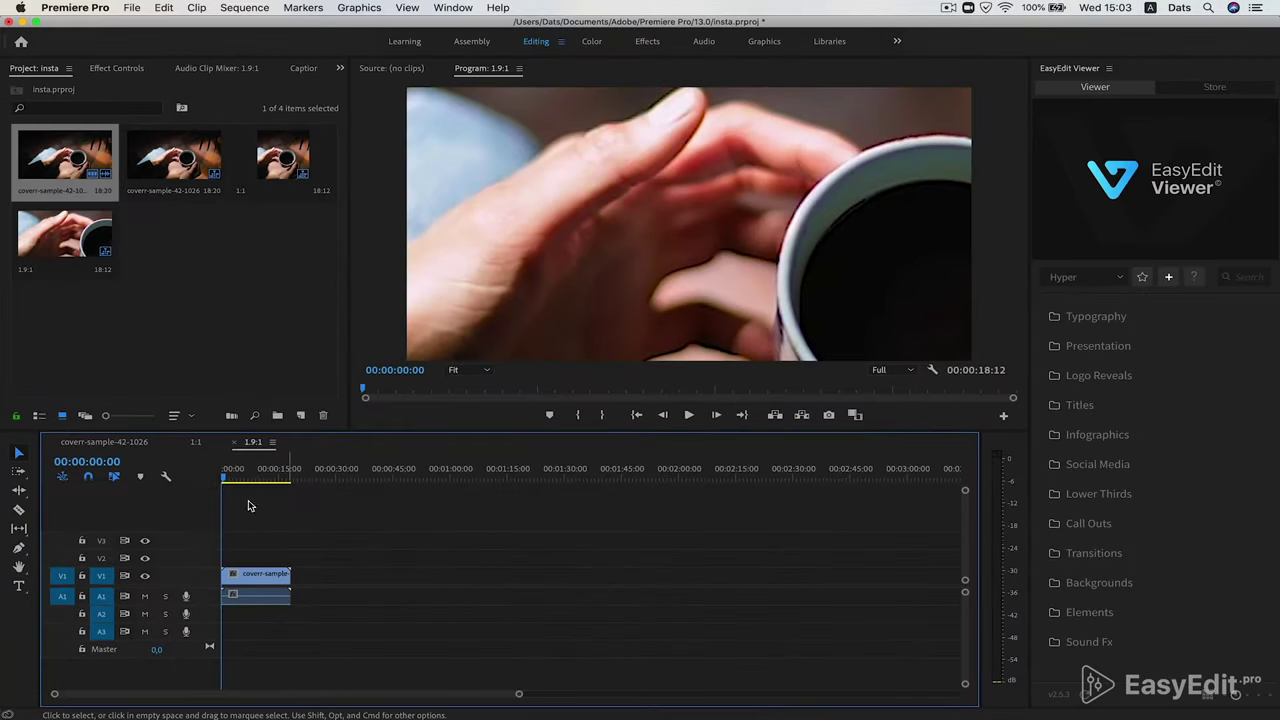
drag(224, 480, 198, 484)
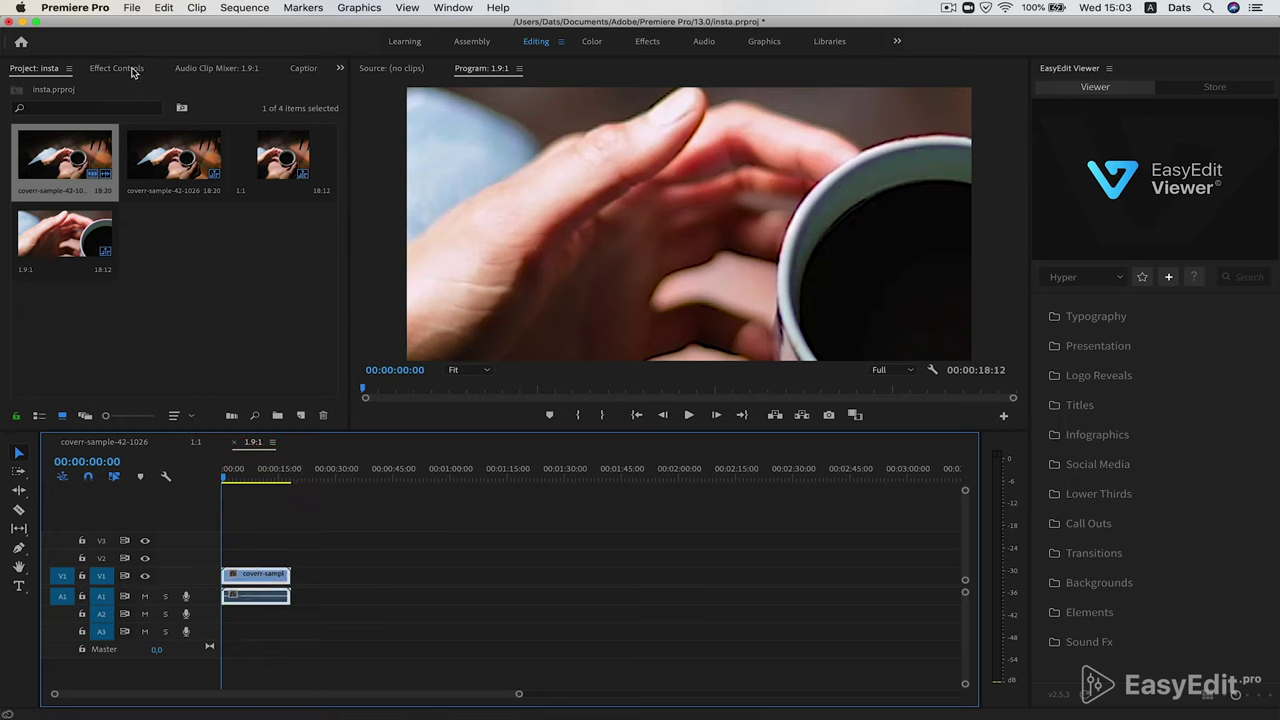
click(116, 68)
drag(138, 155, 70, 155)
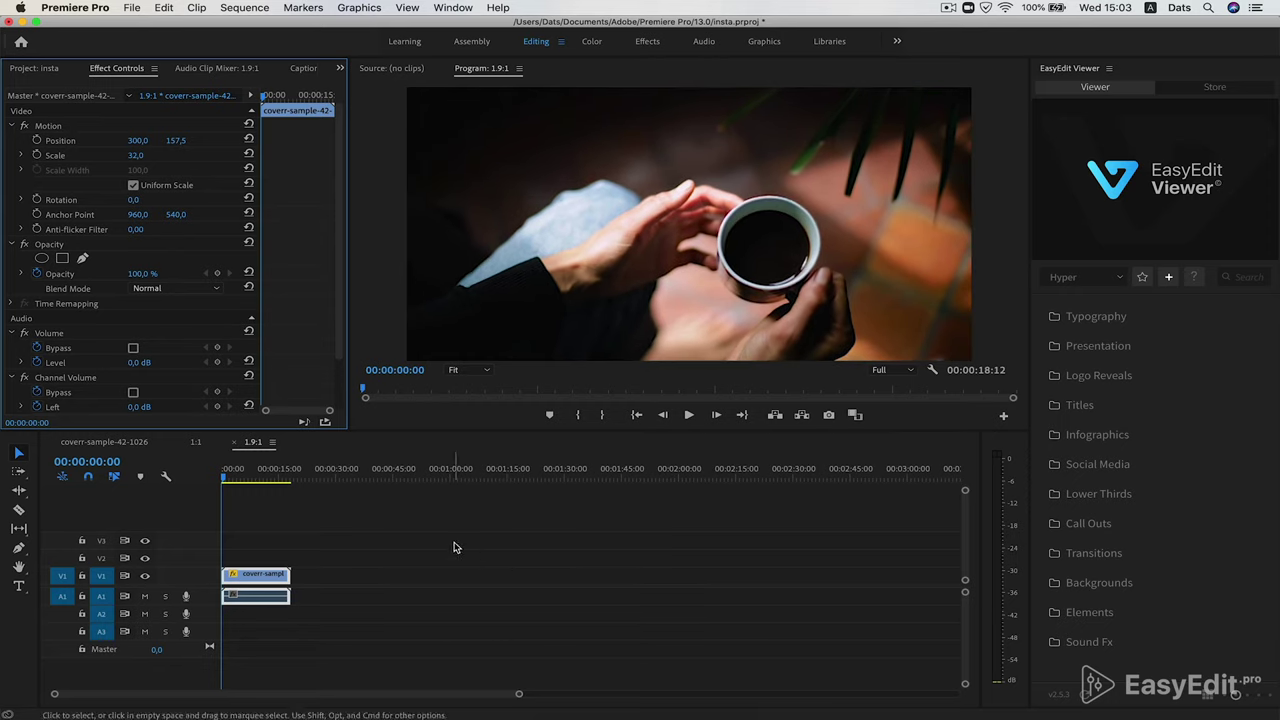
key(space)
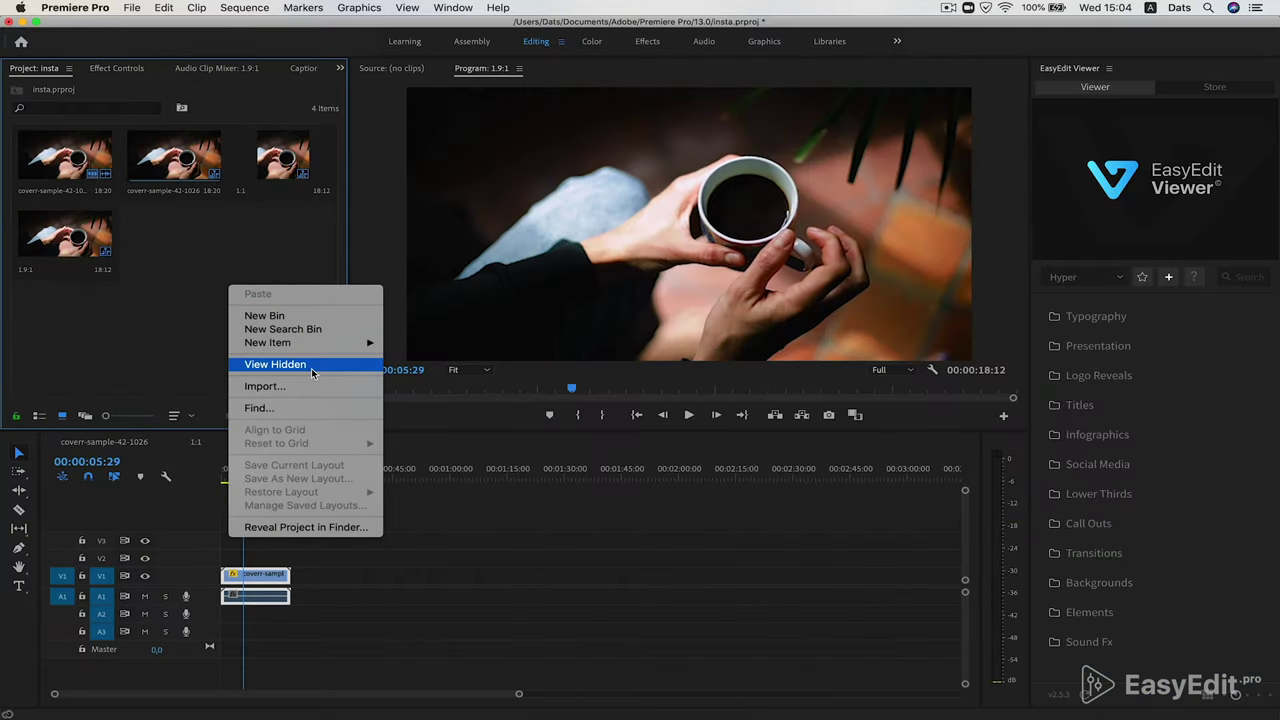
Begin a new sequence set to Custom editing mode and 30 fps
right_click(210, 289)
mouse_move(354, 345)
click(405, 341)
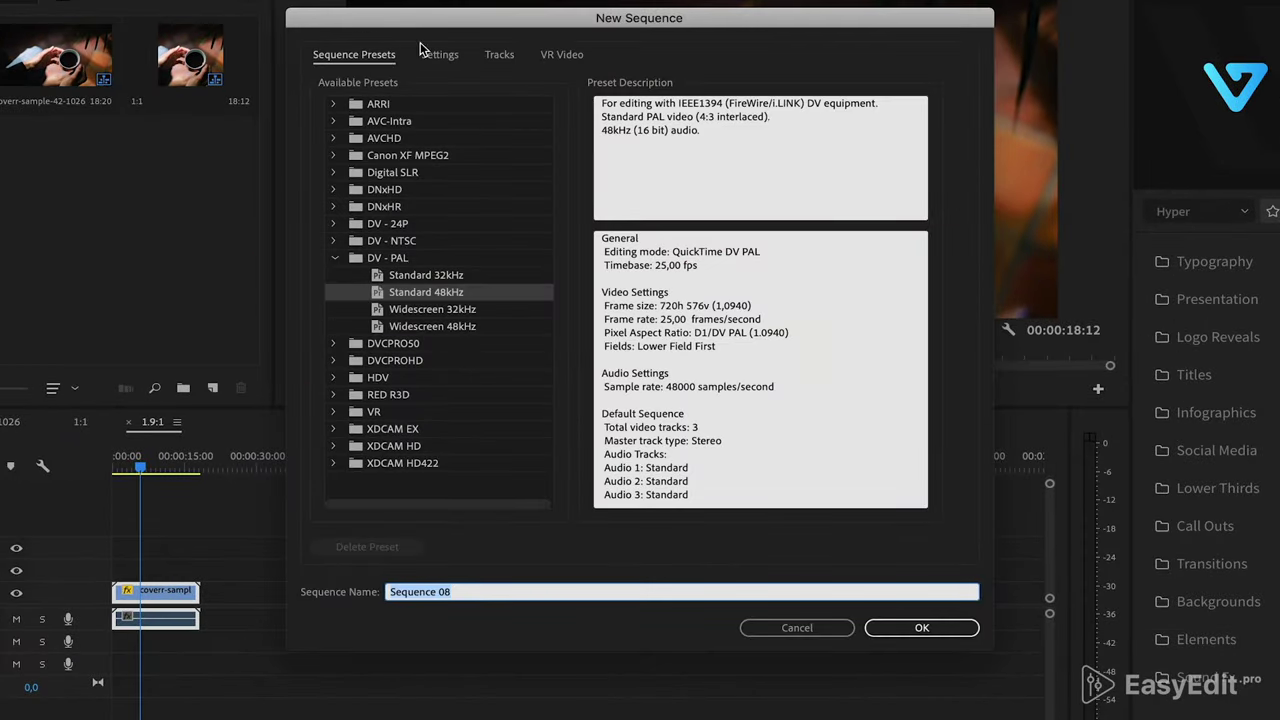
click(430, 54)
click(560, 84)
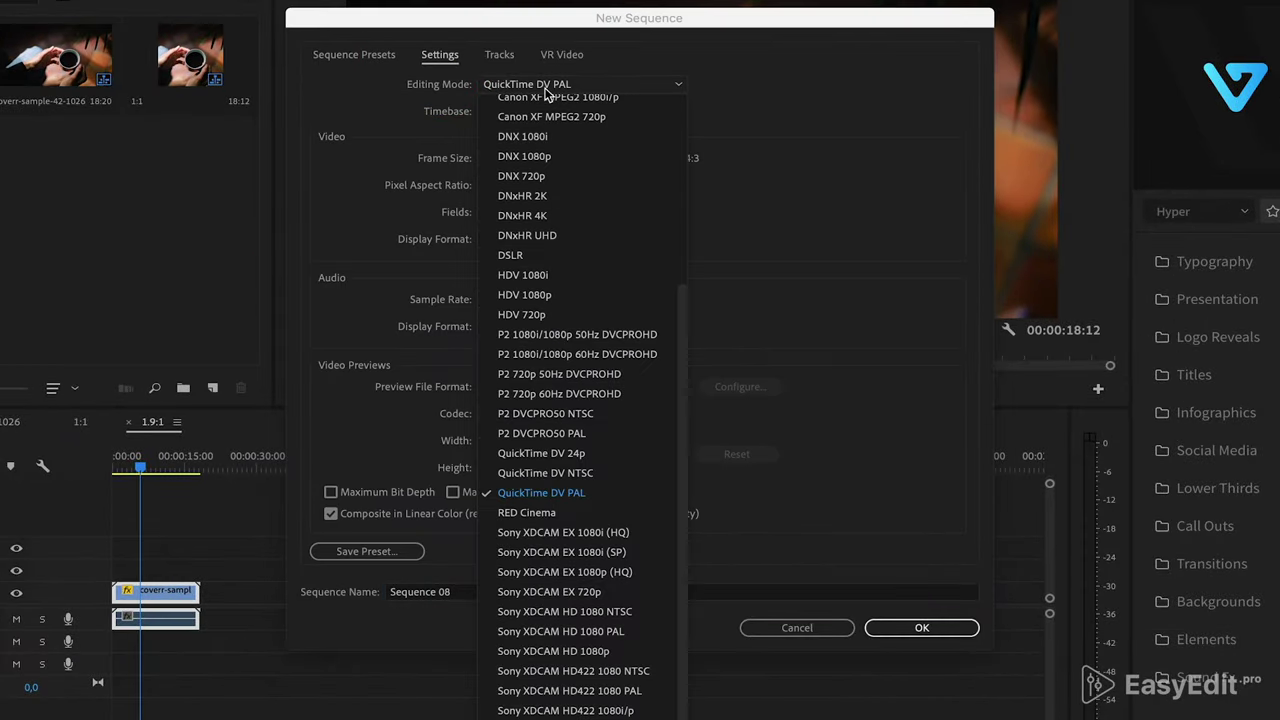
scroll(595, 225, up, 5)
click(548, 104)
click(557, 111)
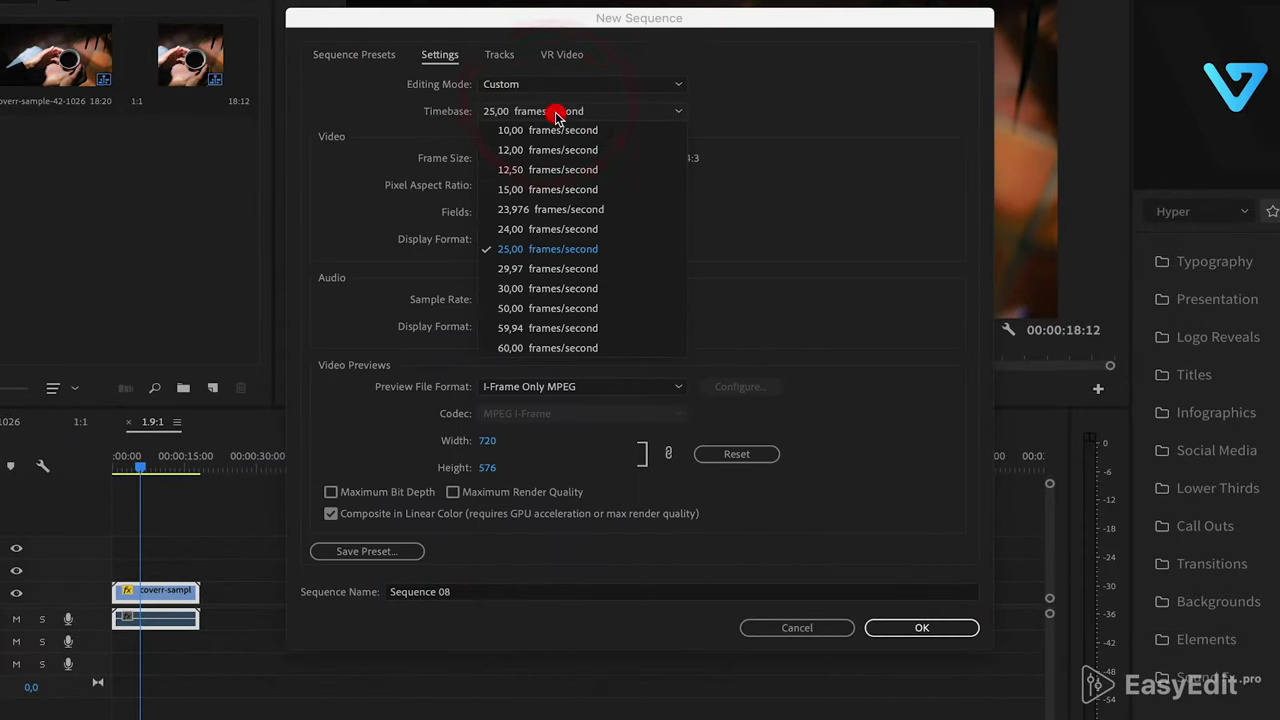
click(543, 289)
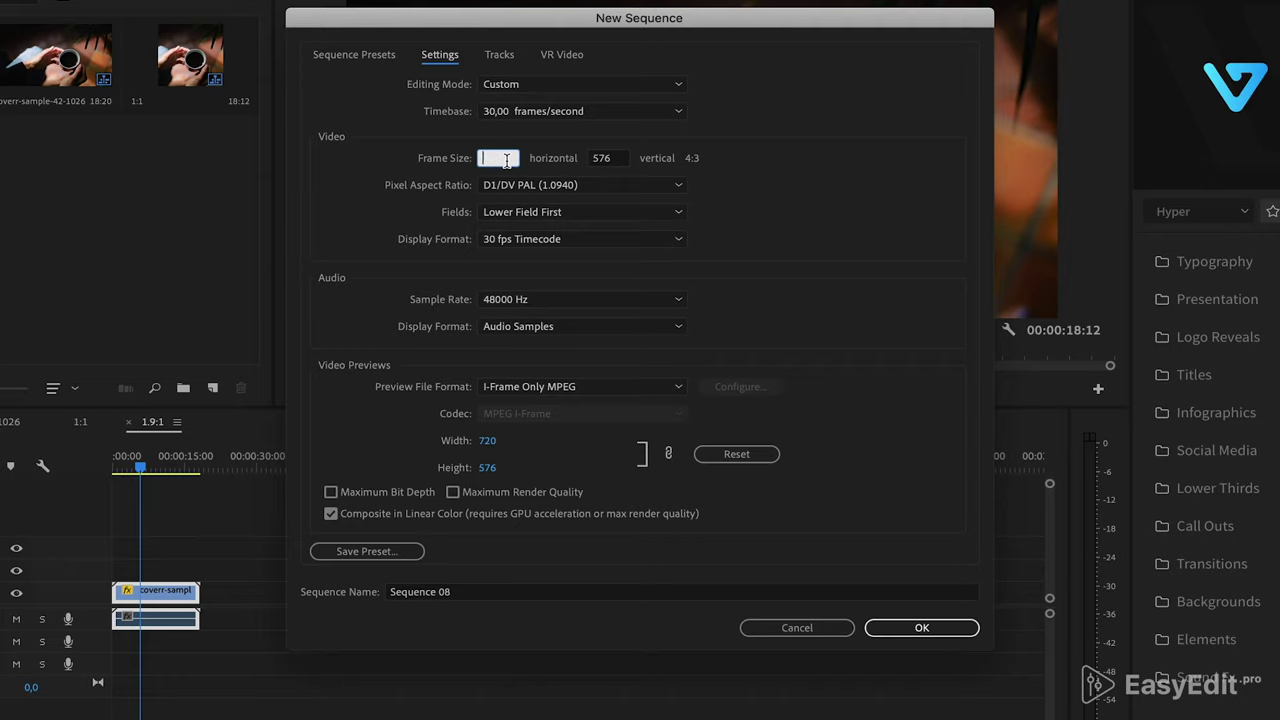
Enter the 600×750 frame size with square pixels and clear the default sequence name
text(600)
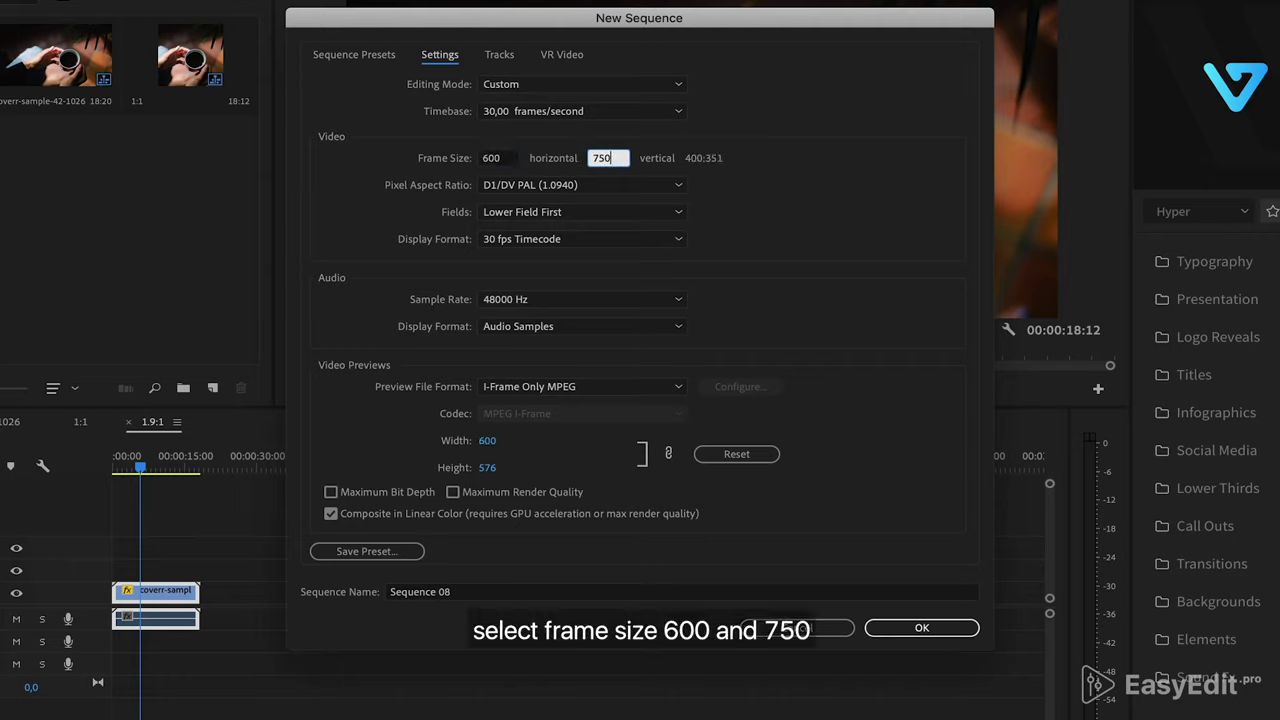
click(585, 185)
click(600, 201)
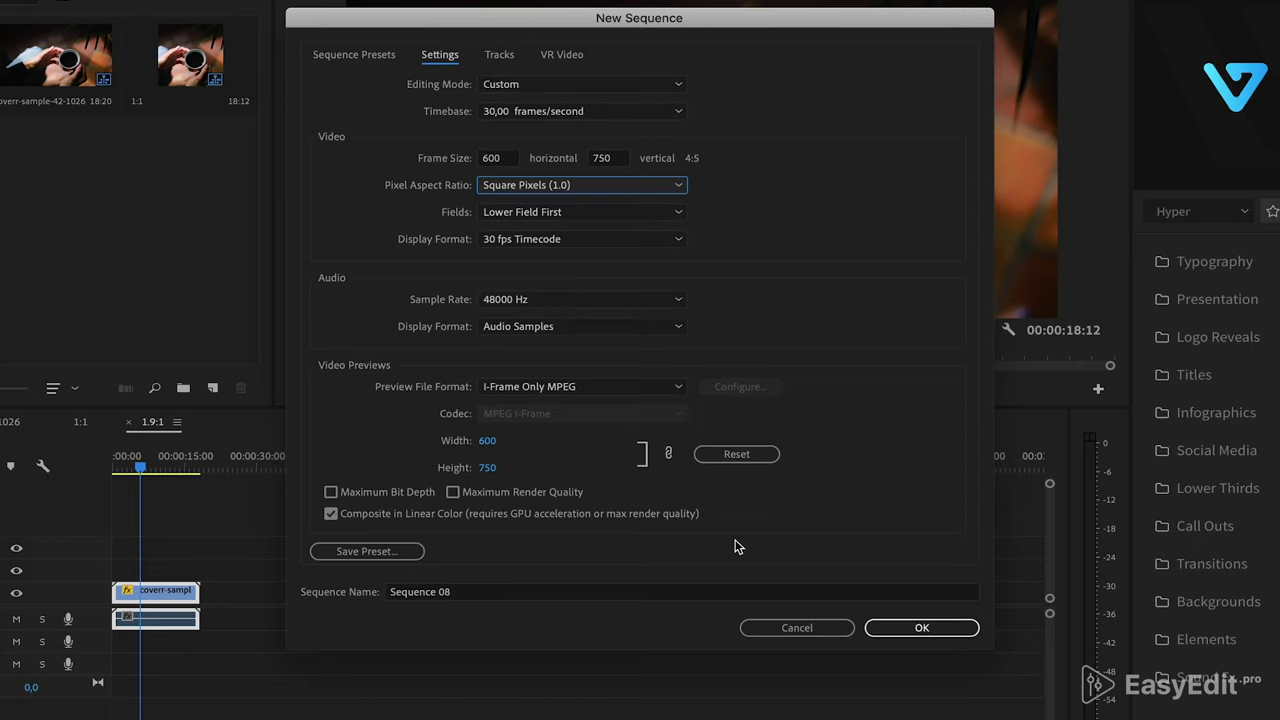
click(497, 591)
key(BackSpace)
key(BackSpace)
key(BackSpace)
key(BackSpace)
key(BackSpace)
key(BackSpace)
key(BackSpace)
key(BackSpace)
key(BackSpace)
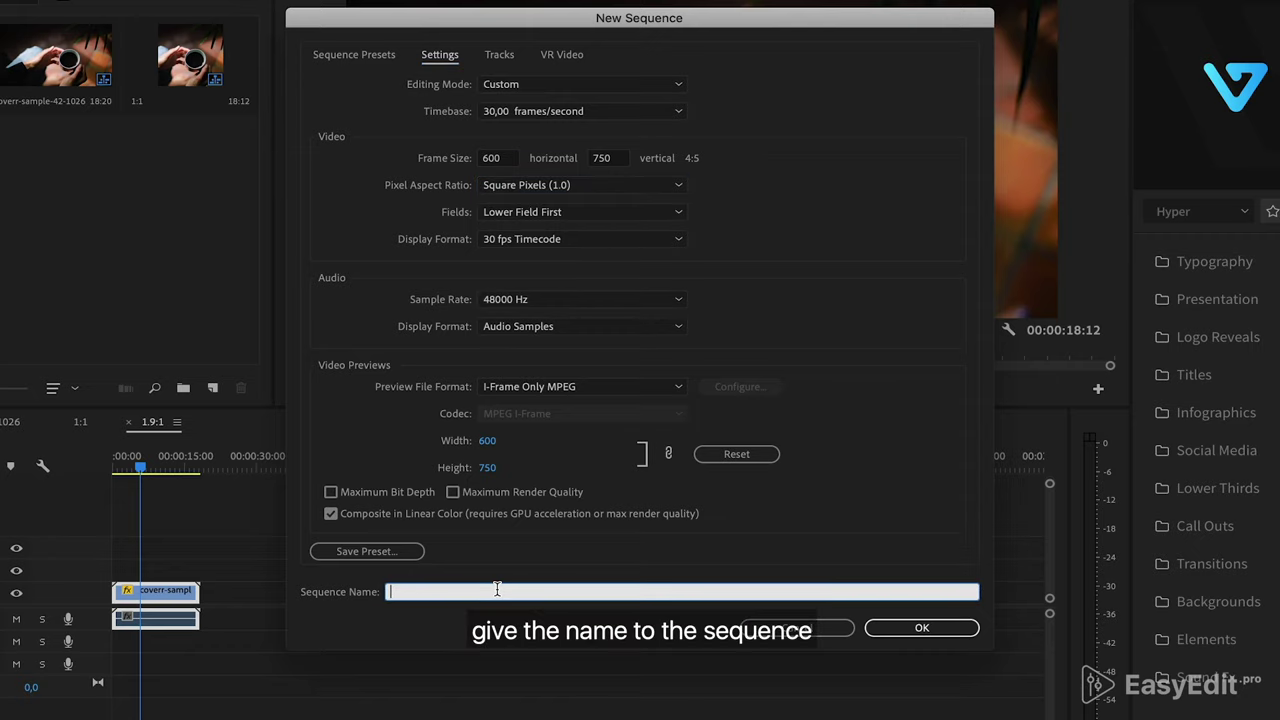
Name the sequence 4:5, add the coffee clip keeping settings, and preview it
text(4:5)
key(Return)
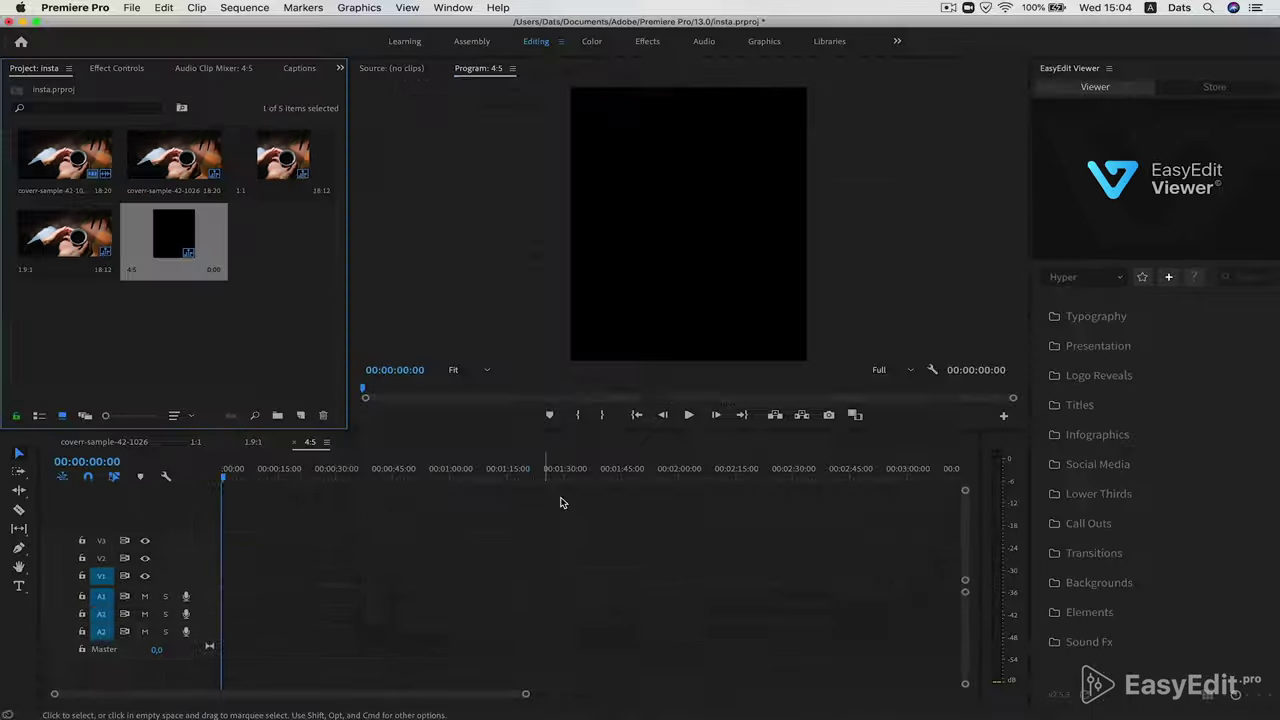
drag(241, 451, 255, 575)
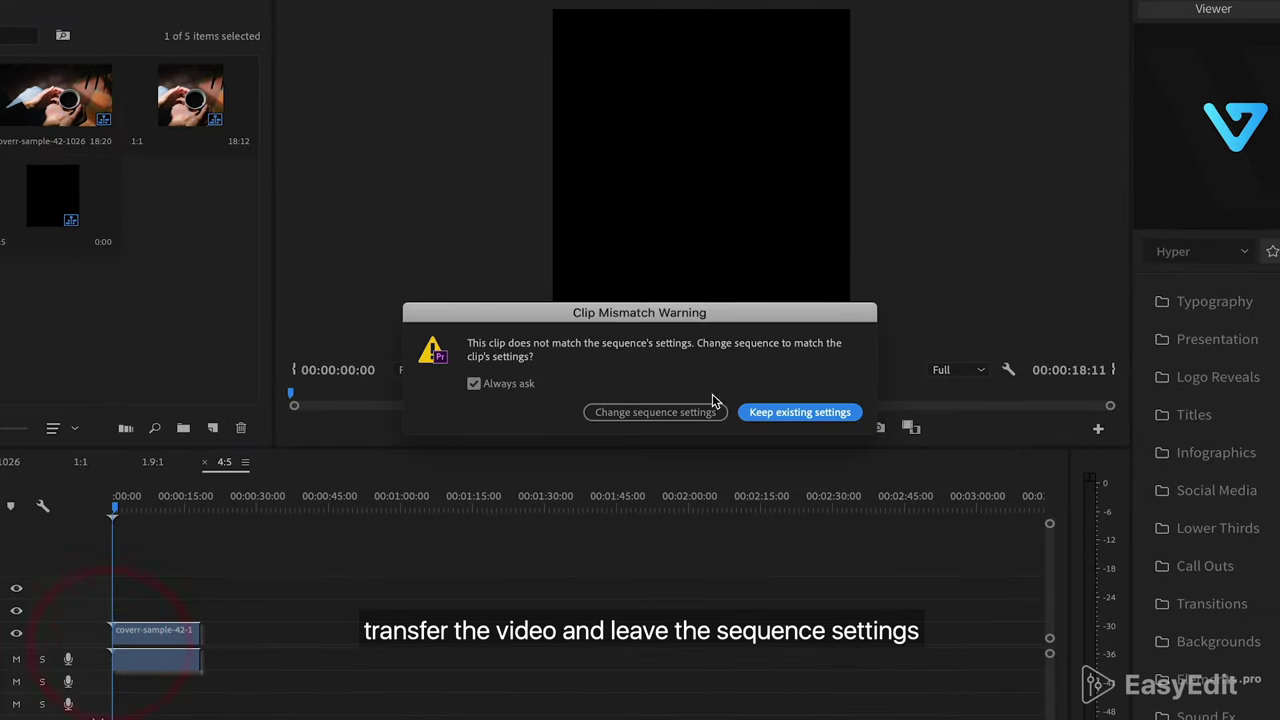
click(740, 409)
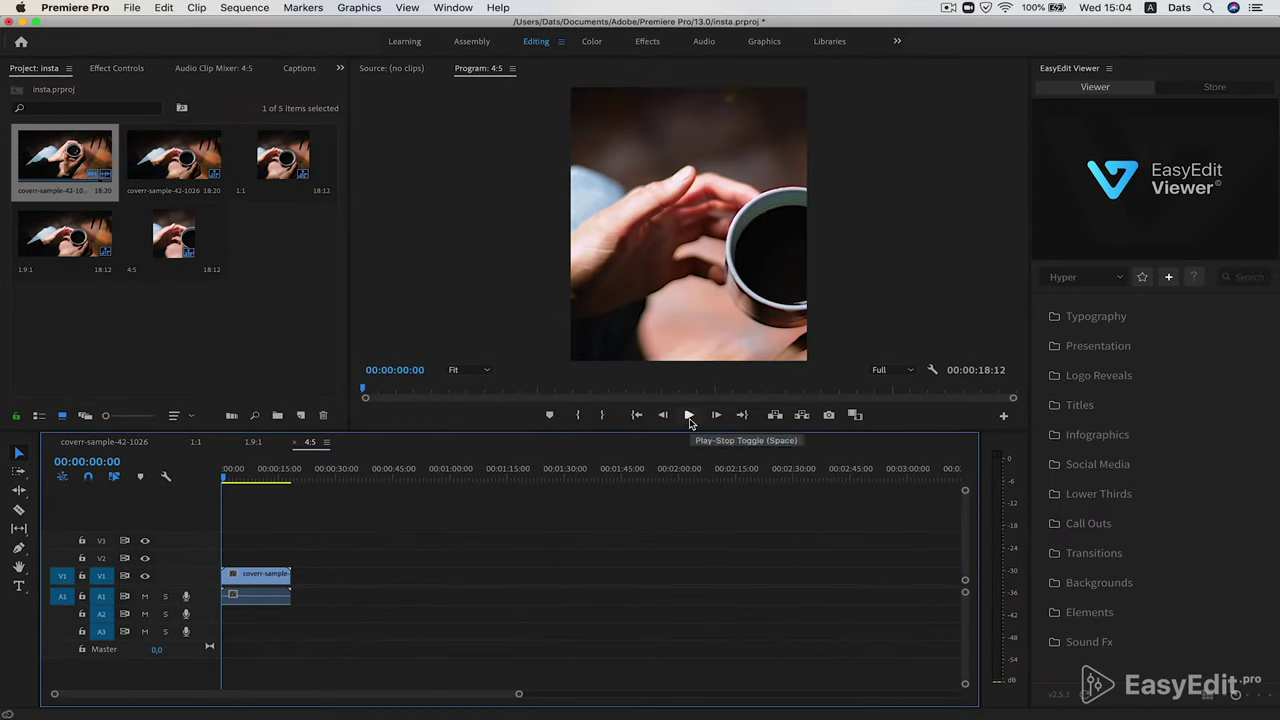
click(689, 414)
key(space)
Reframe the clip to scale 71 and position 122, 375
click(274, 580)
click(112, 67)
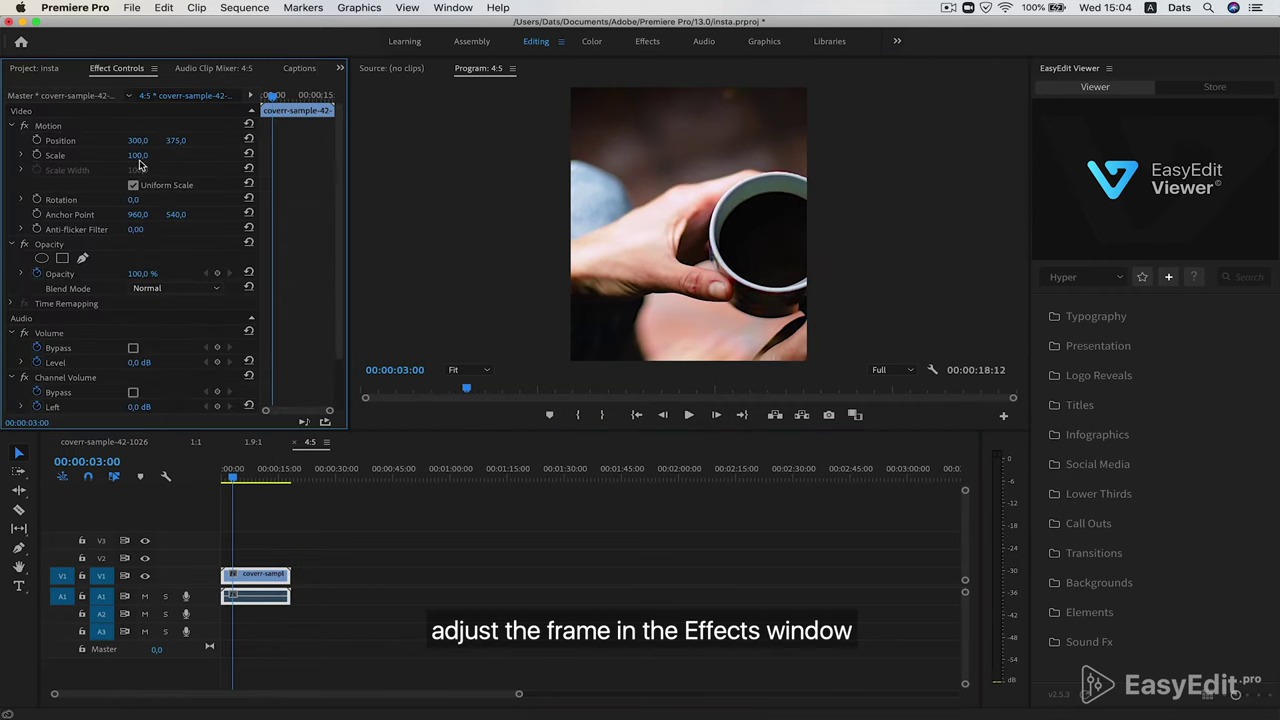
drag(135, 155, 78, 140)
click(689, 414)
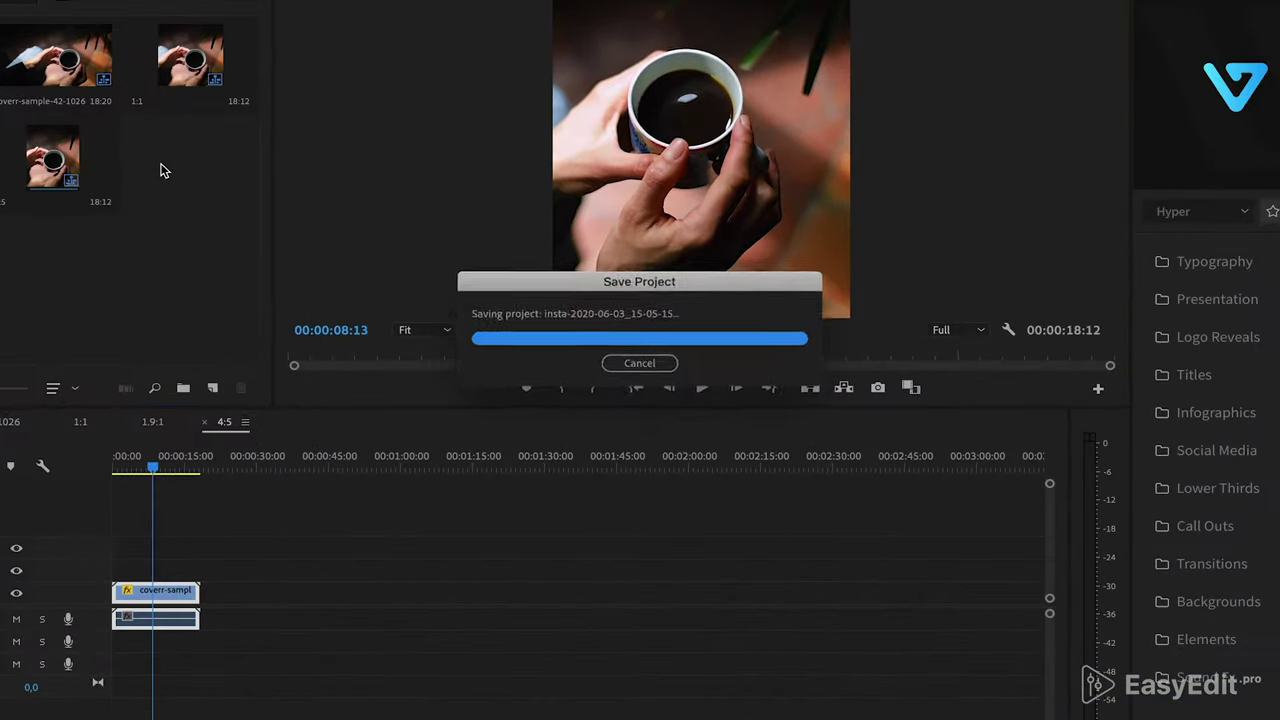
Begin a new Custom-mode sequence with a 30 fps timebase
right_click(165, 170)
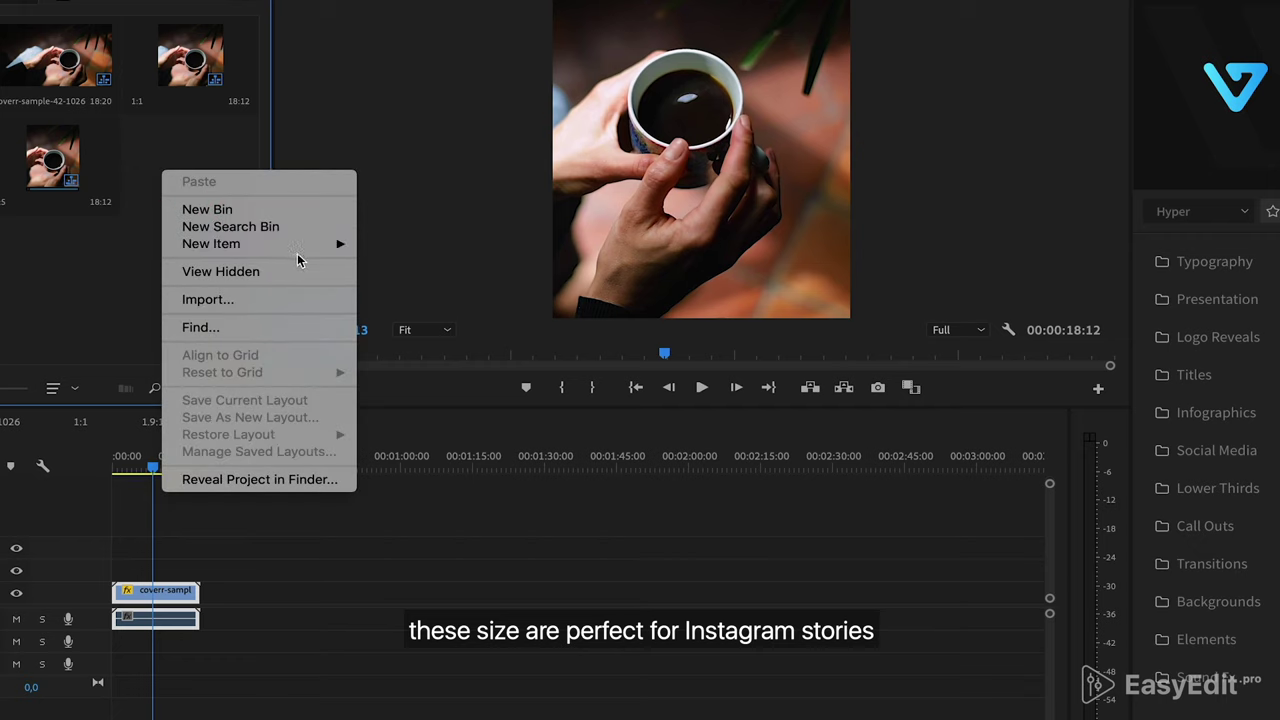
mouse_move(330, 244)
click(380, 246)
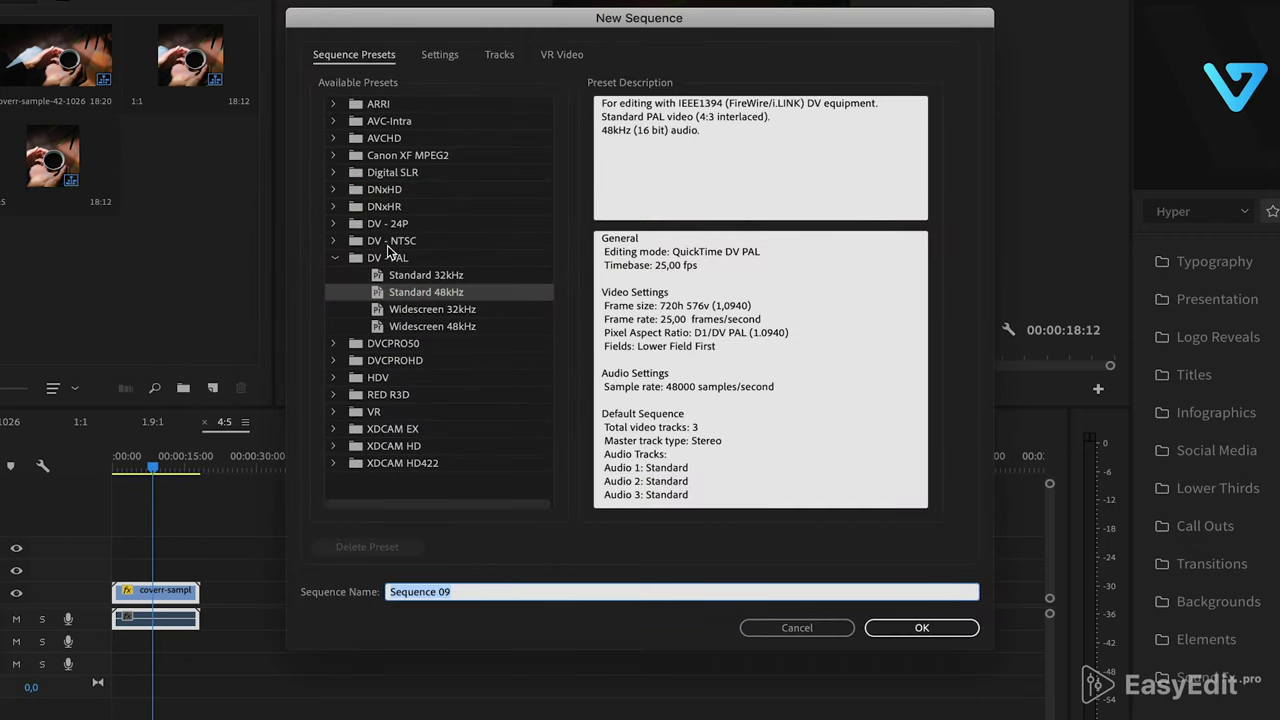
click(440, 57)
click(509, 88)
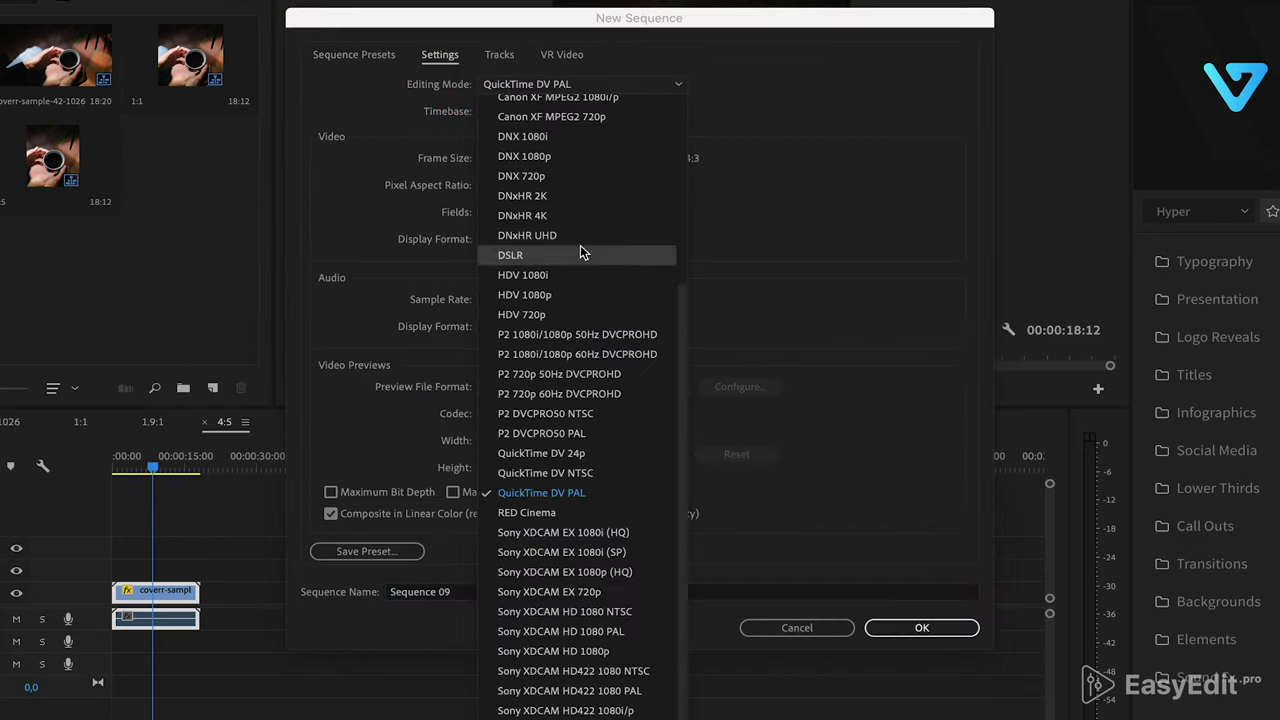
scroll(583, 251, up, 5)
click(520, 104)
click(520, 110)
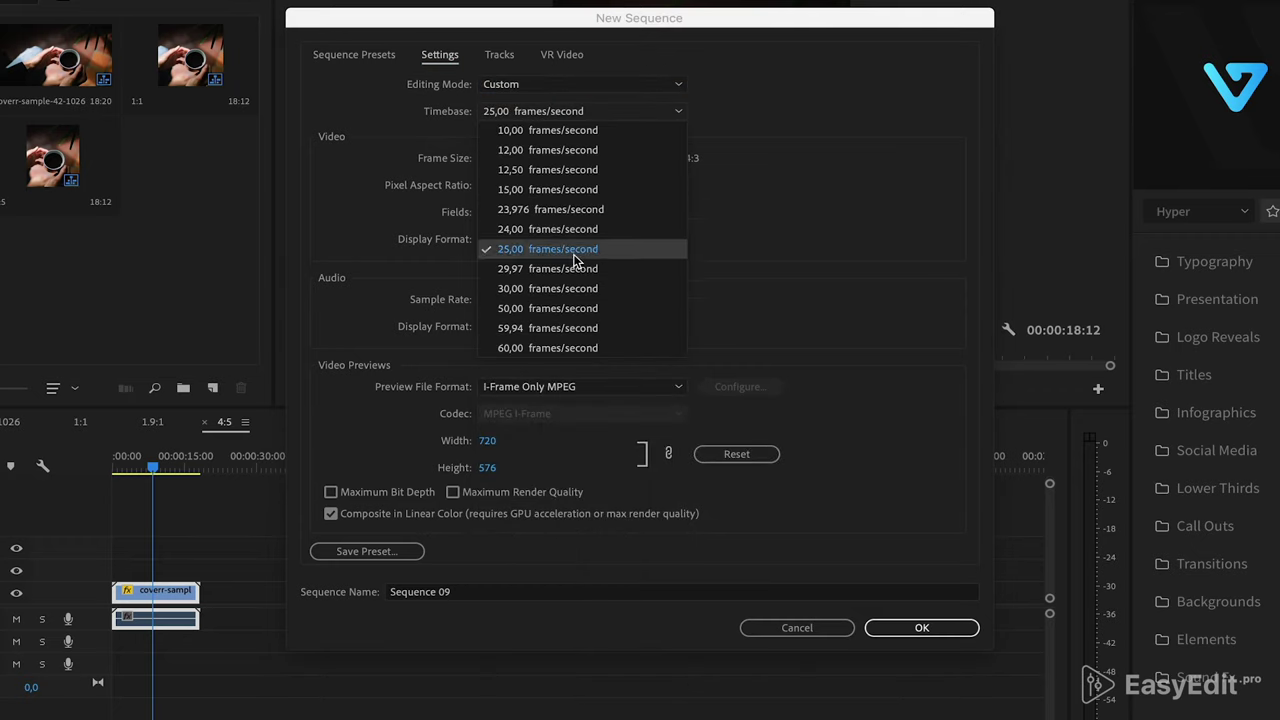
click(531, 288)
Set a 1080×1920 square-pixel frame and name the sequence '9:16 story'
click(505, 158)
text(1080)
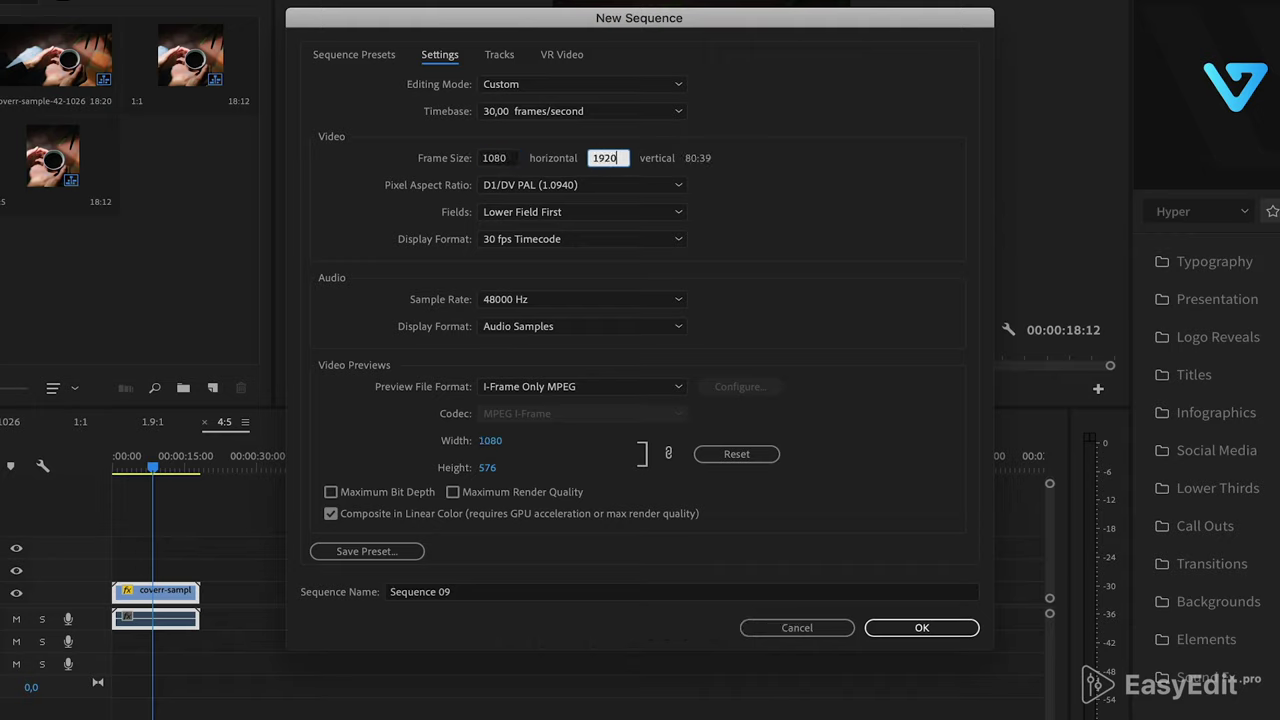
click(662, 190)
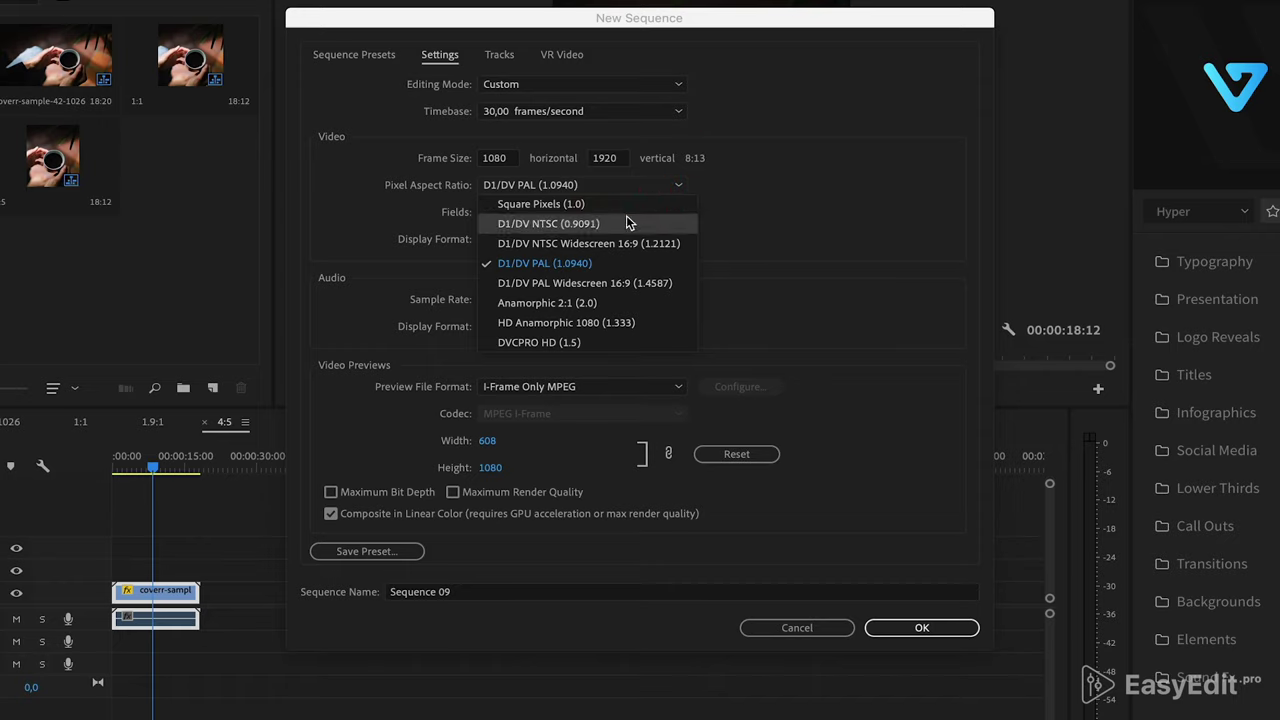
click(630, 204)
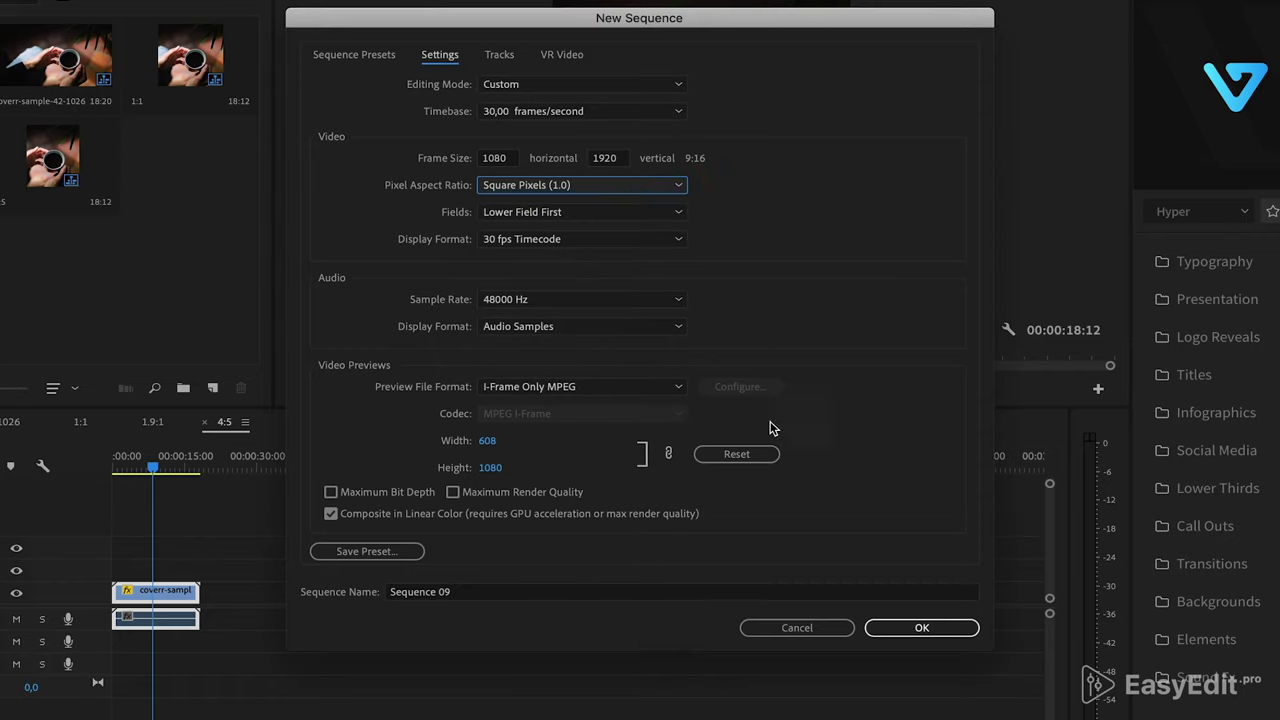
click(532, 591)
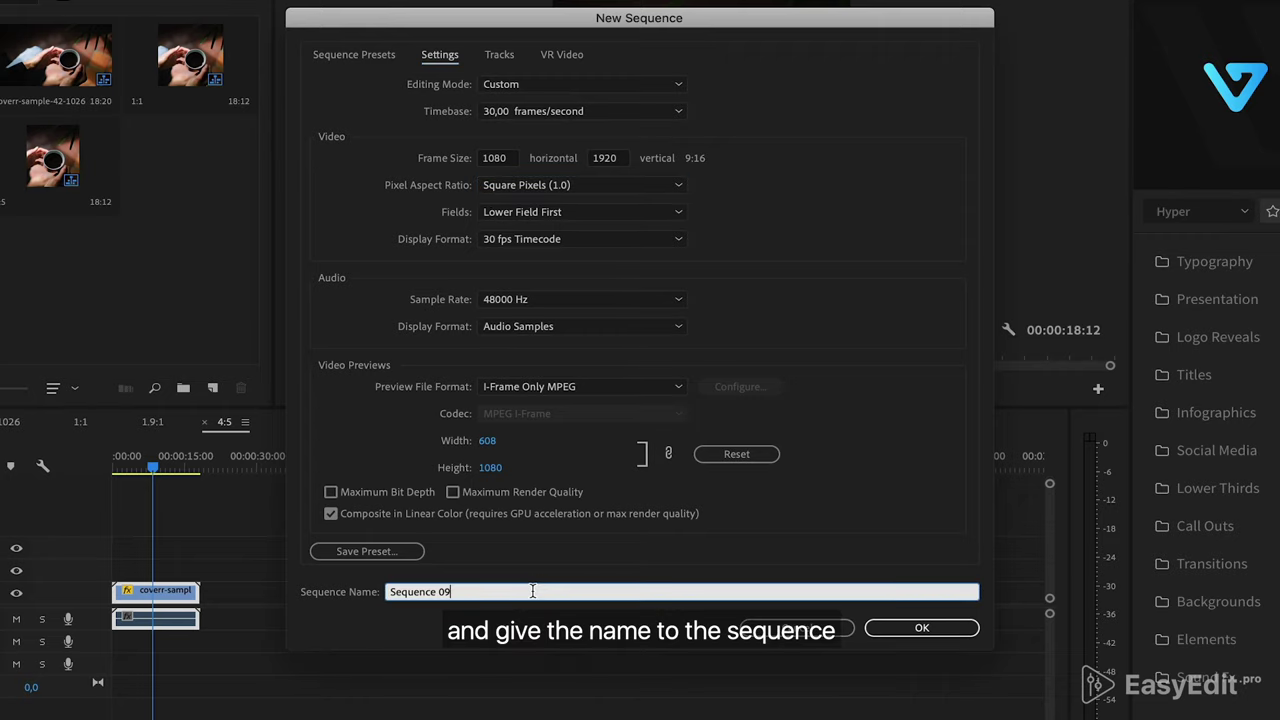
text(9:)
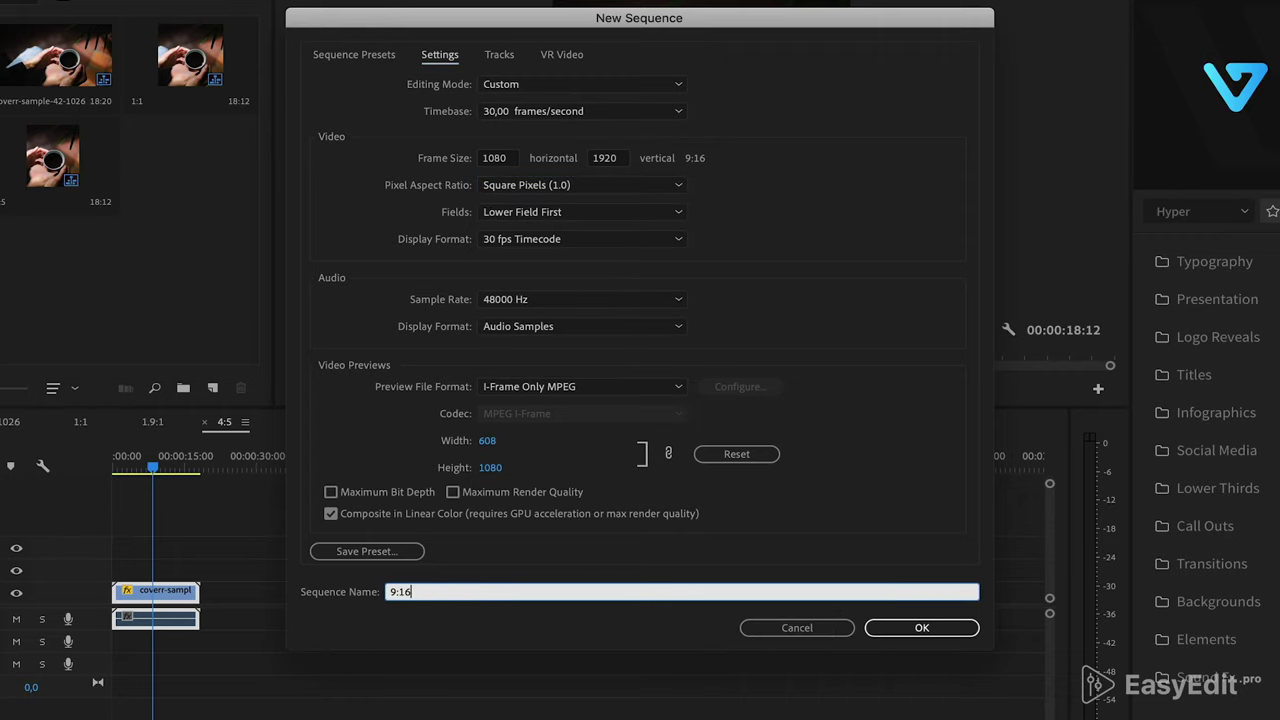
text(16)
text(story)
key(Return)
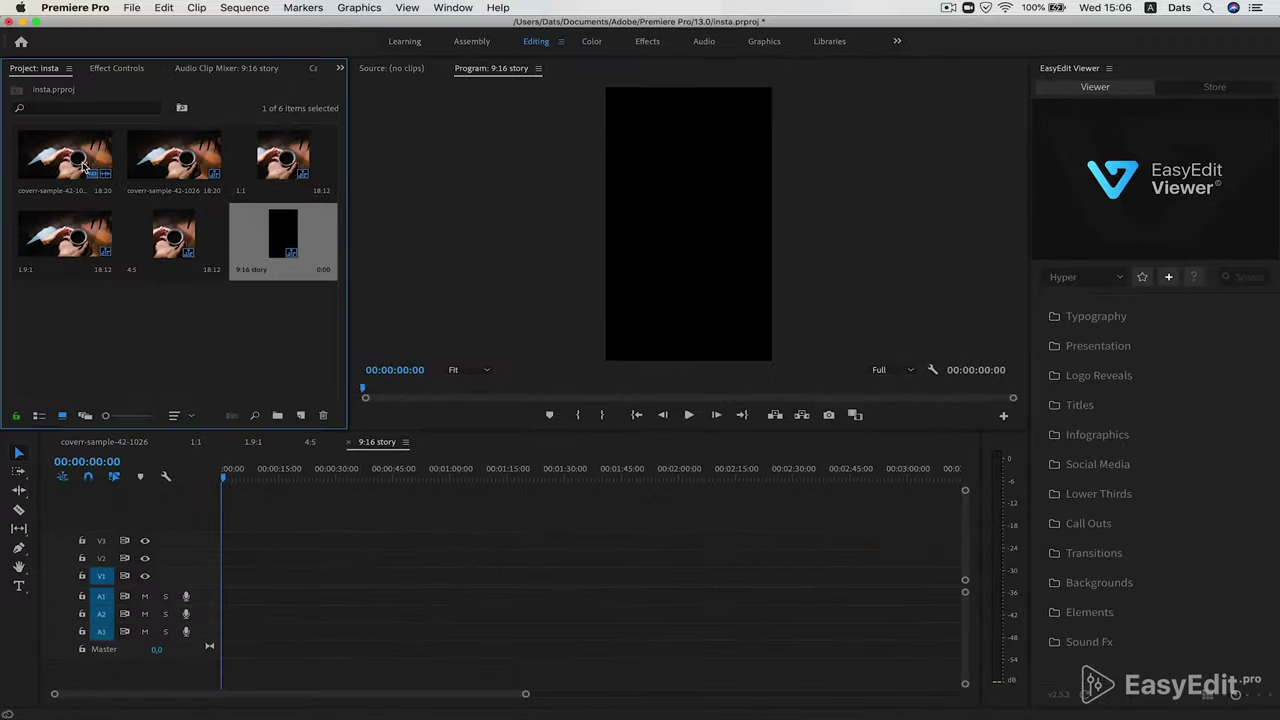
Add the coffee clip to 9:16 story, keeping its settings, and preview it
drag(84, 167, 196, 586)
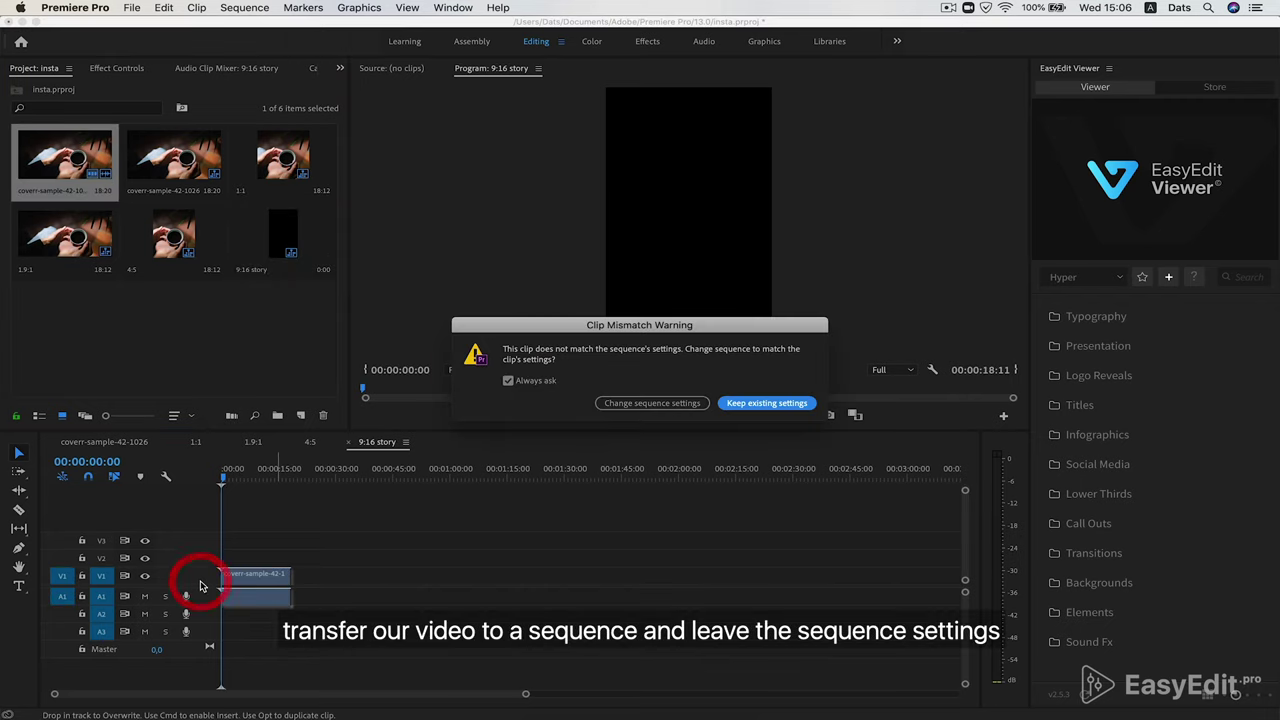
click(771, 406)
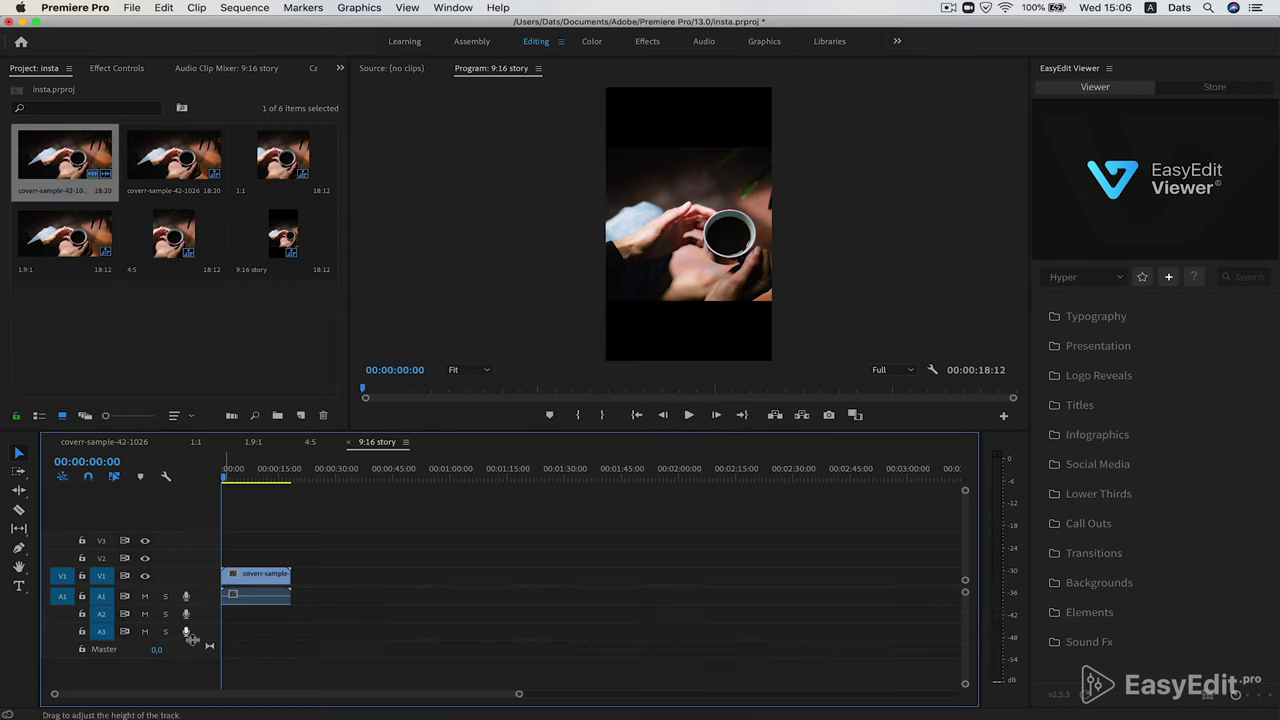
key(space)
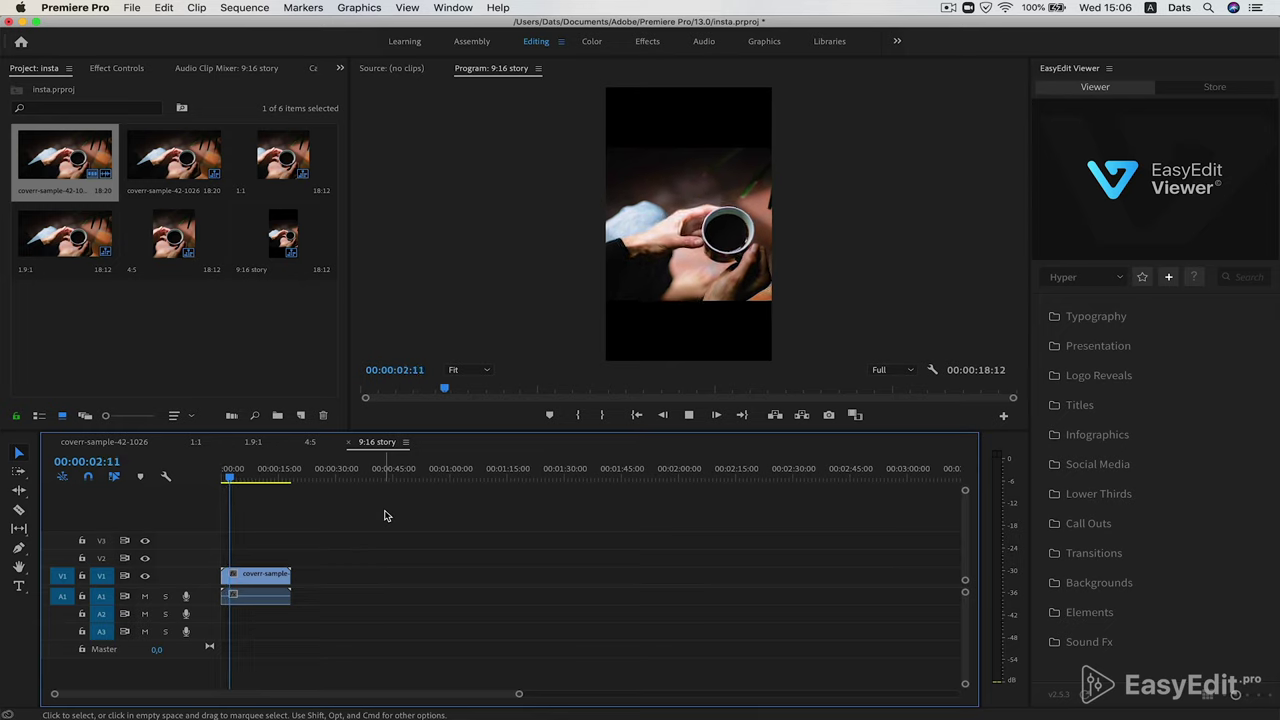
key(space)
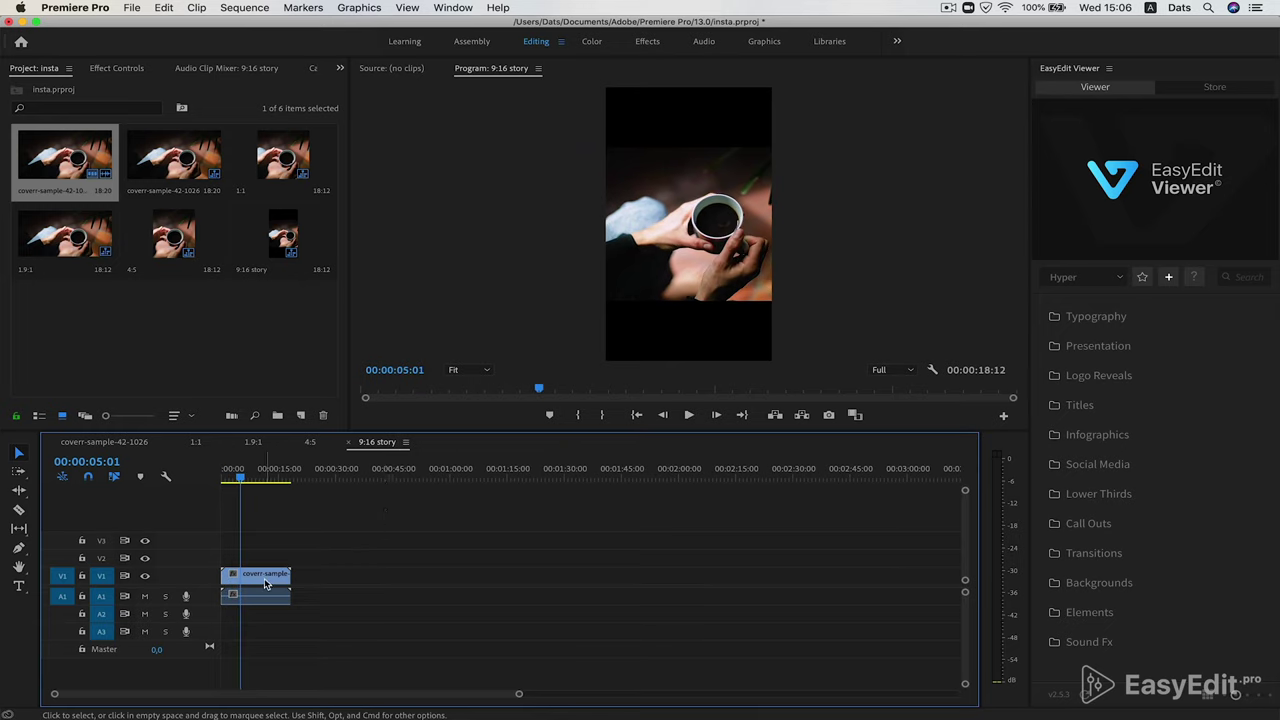
Scale the clip to 177 at Position X 132 and play it back
click(266, 585)
click(117, 68)
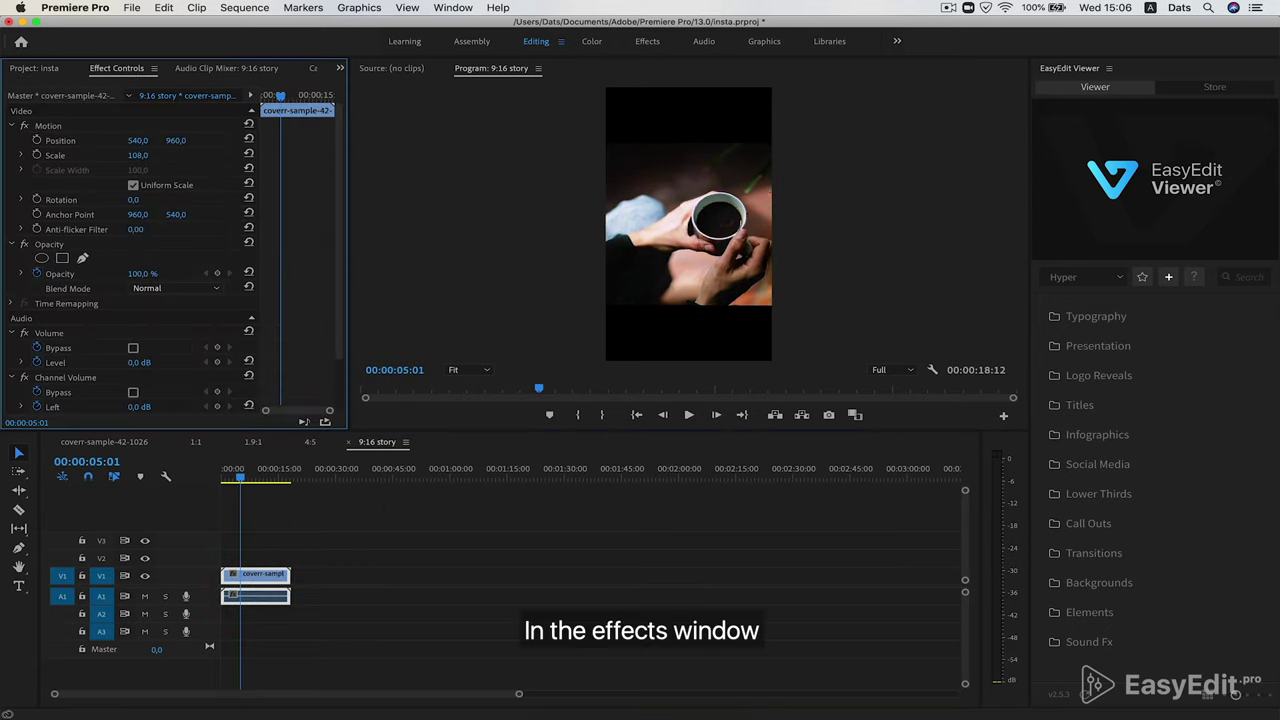
drag(137, 155, 89, 140)
key(space)
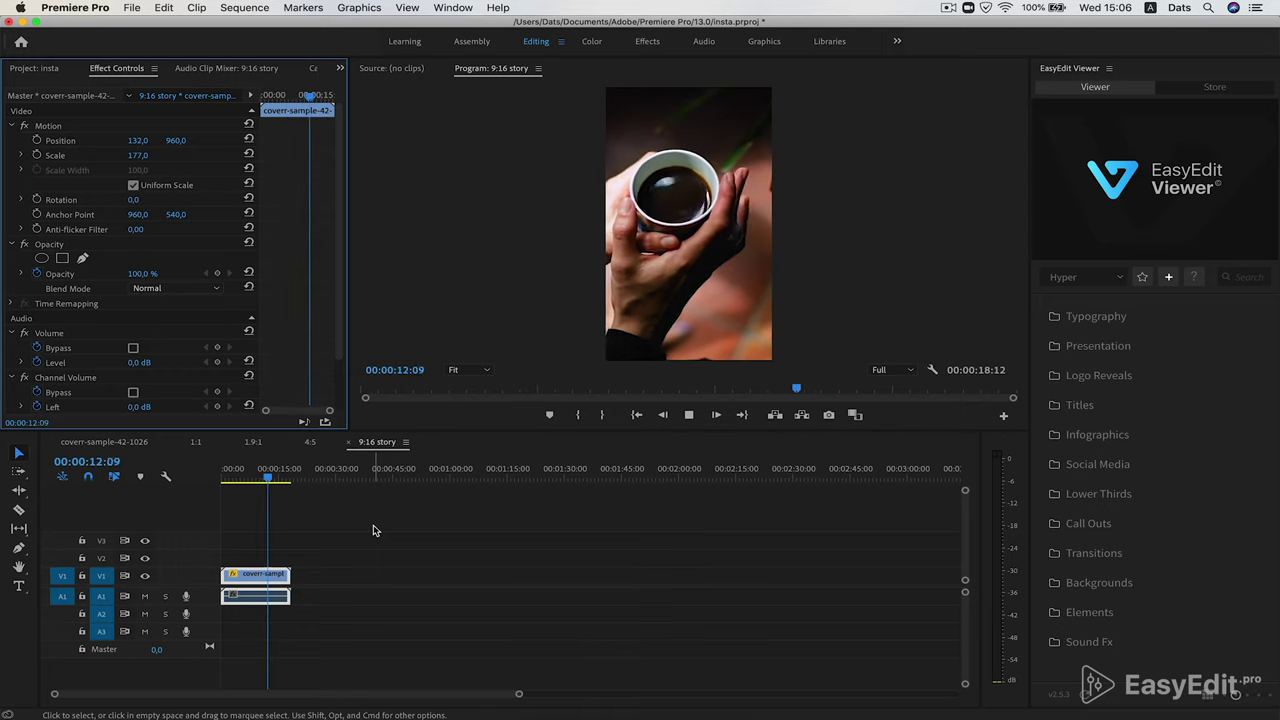
click(373, 530)
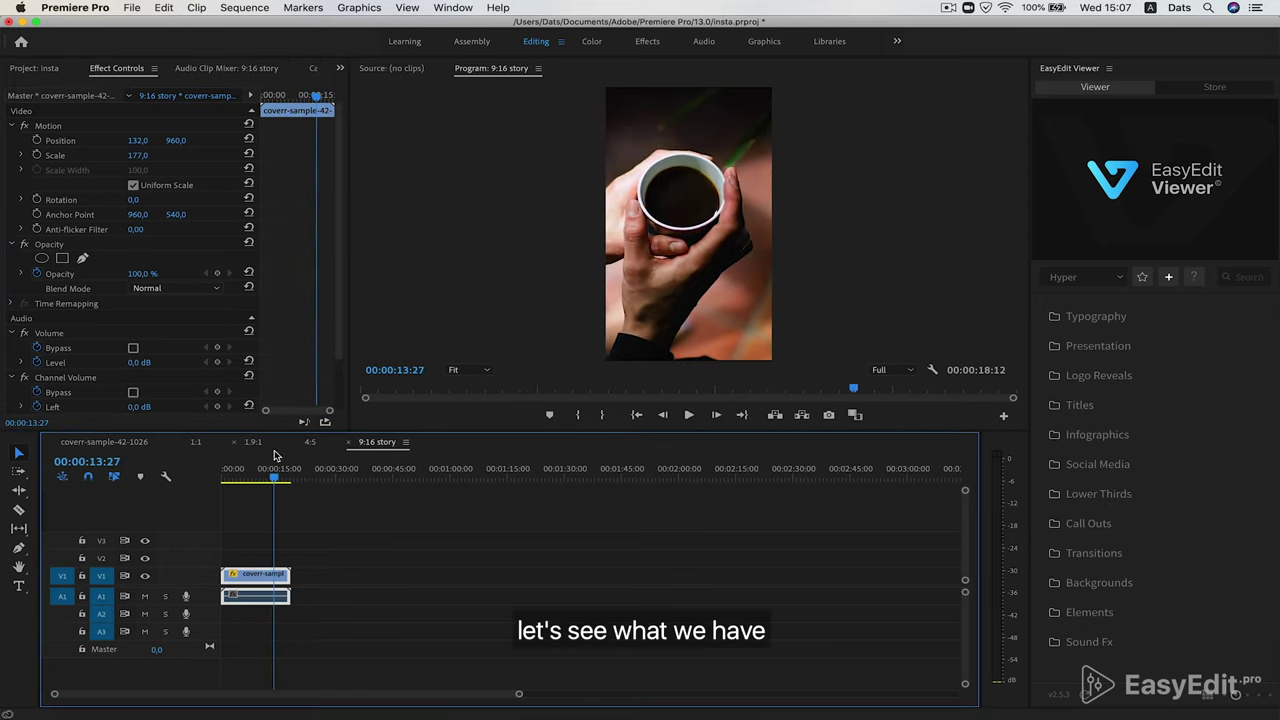
Check the coverr, 1:1, 1.9:1, 4:5 and 9:16 story sequences, then return to 1:1
click(130, 443)
click(195, 442)
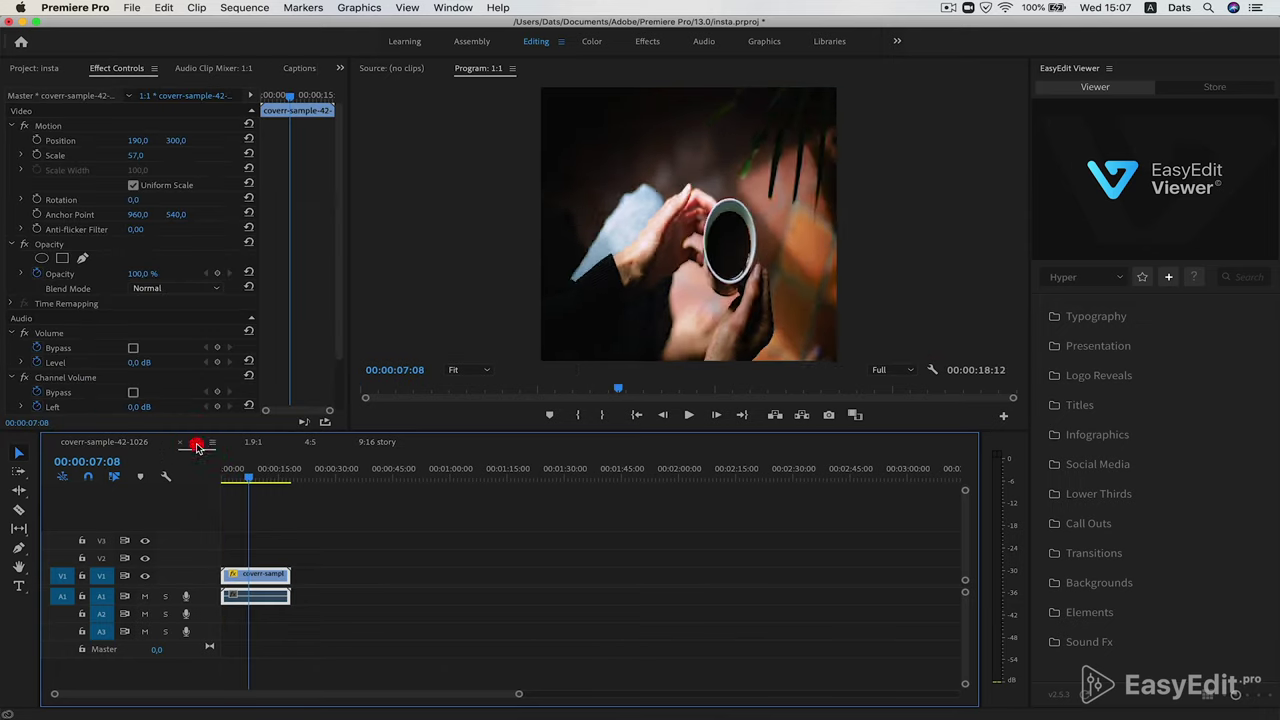
click(254, 446)
click(311, 443)
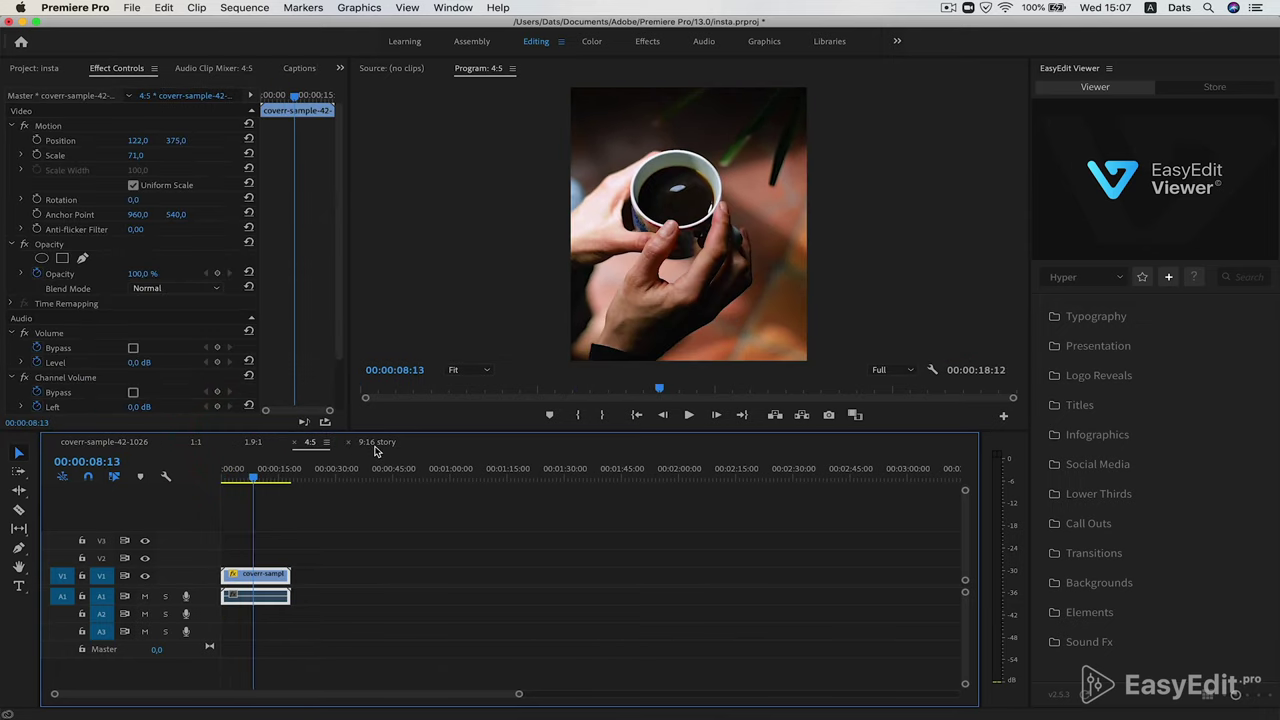
click(376, 447)
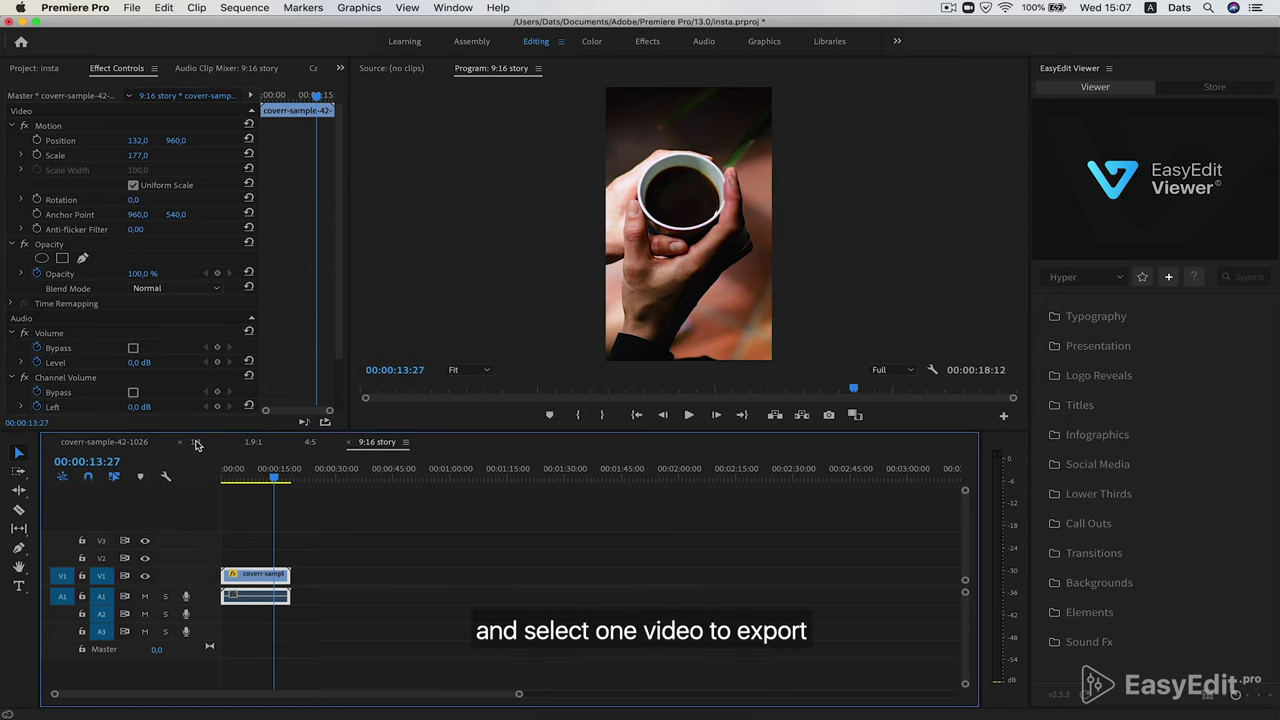
click(196, 443)
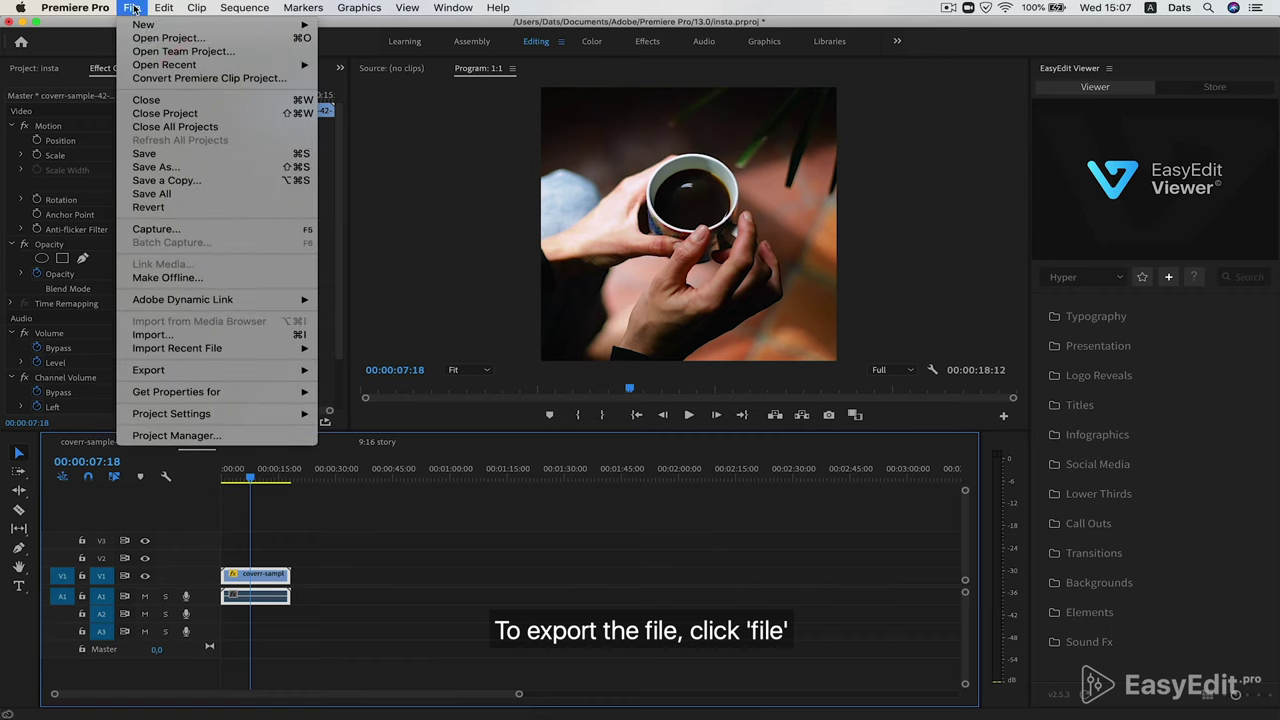
Open the media export settings and keep H.264 as the export format
mouse_move(284, 370)
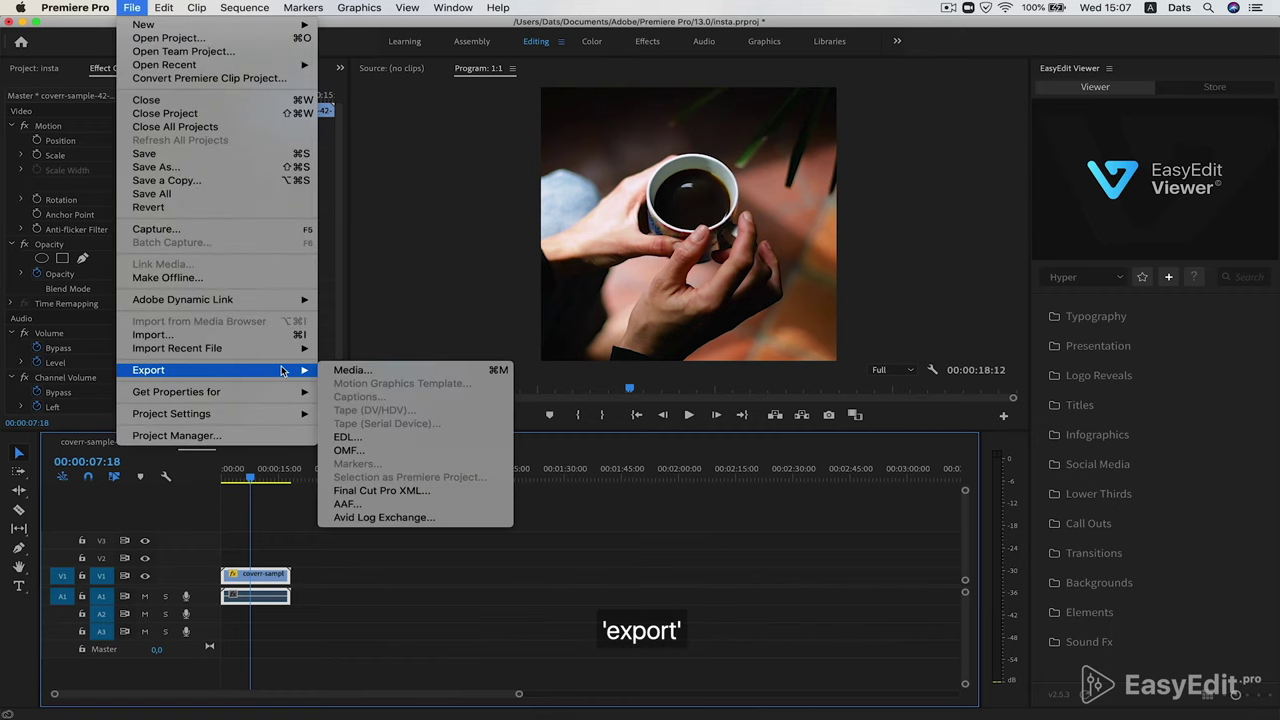
click(357, 372)
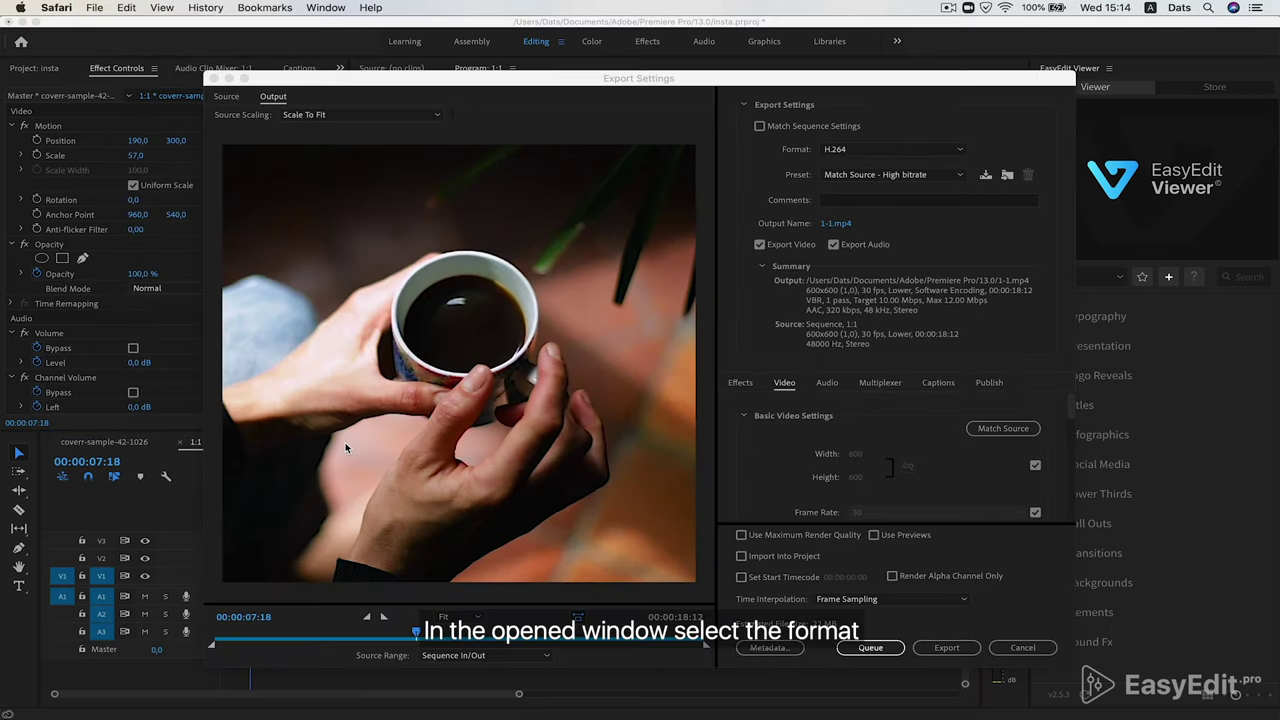
click(903, 151)
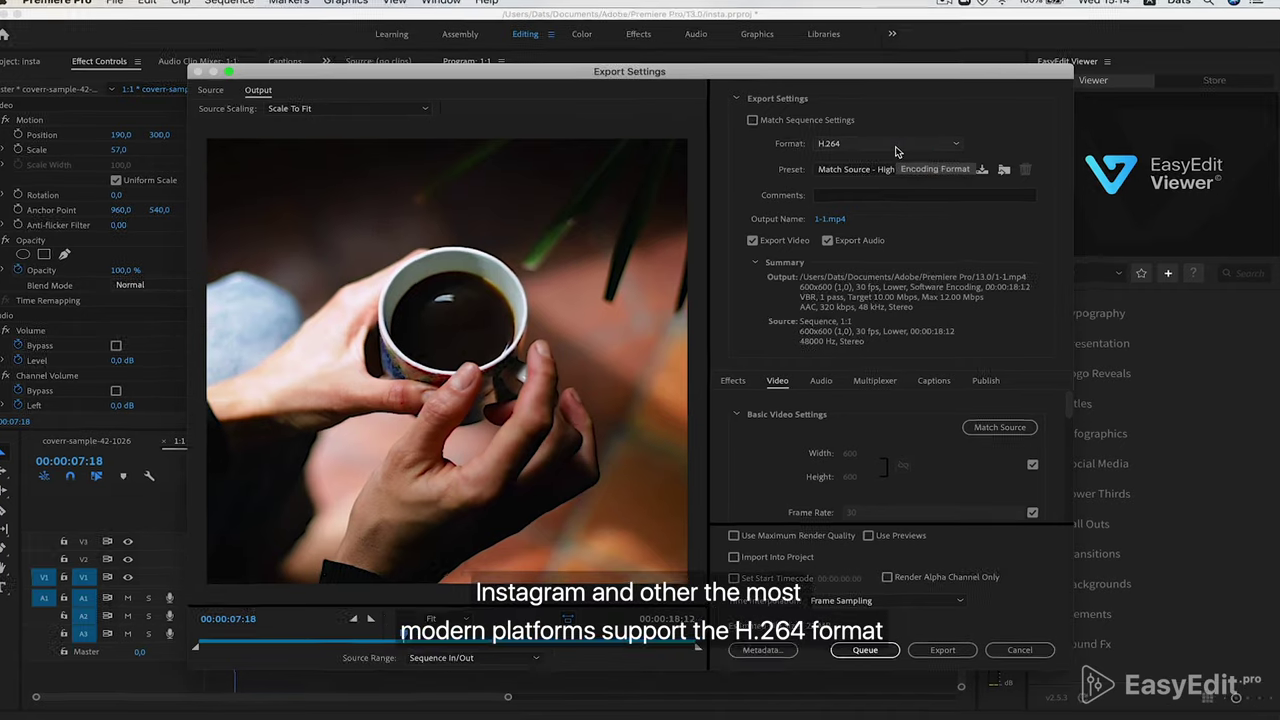
click(897, 151)
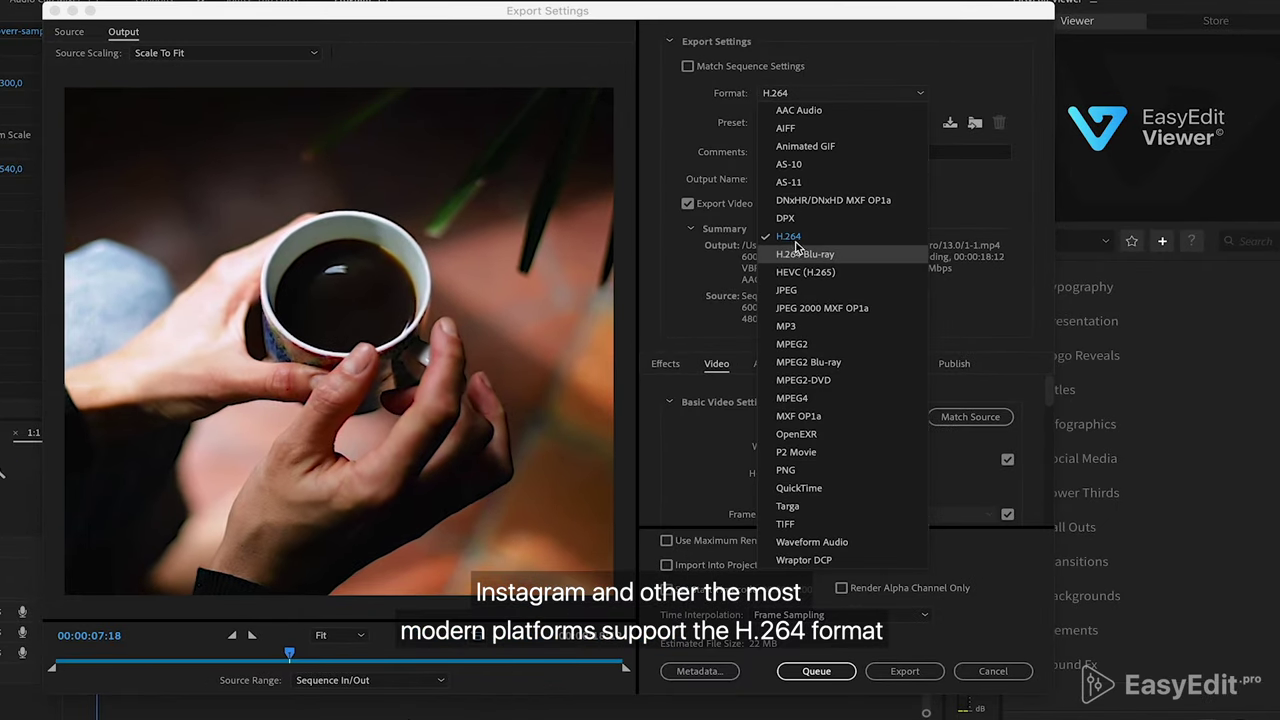
click(806, 243)
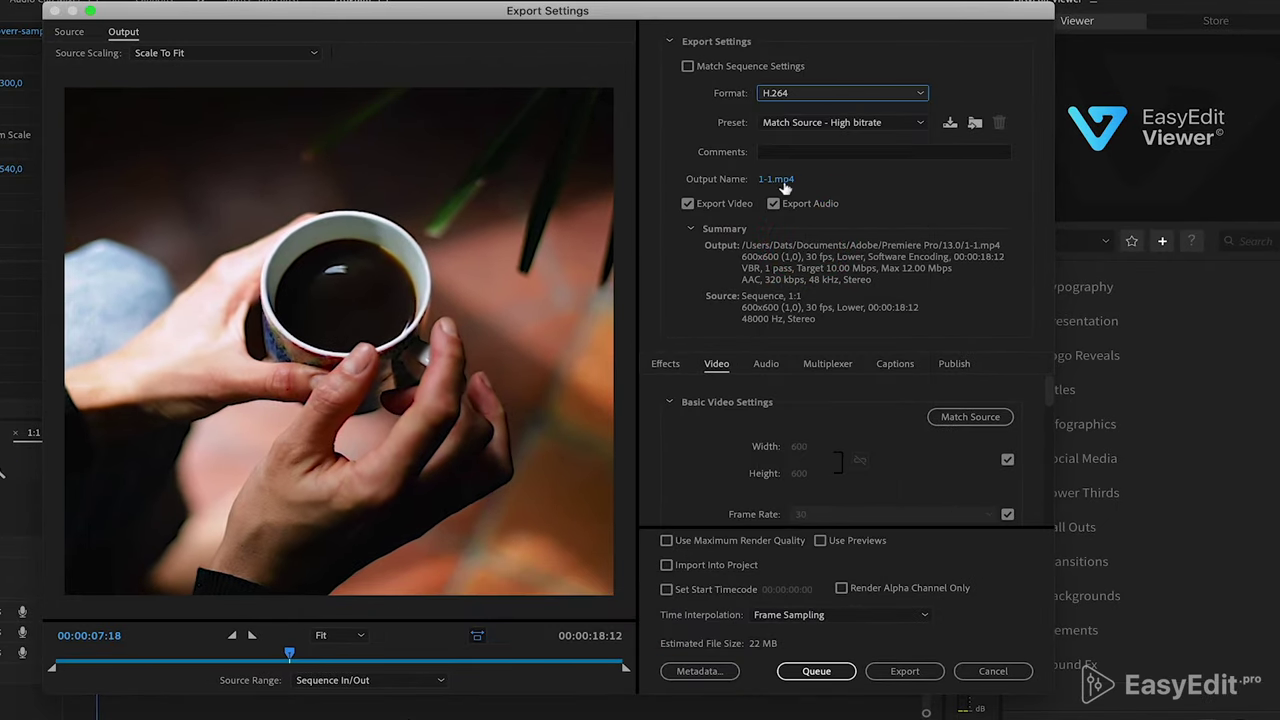
Name the output file 'ista video' and save it to the Desktop
click(776, 179)
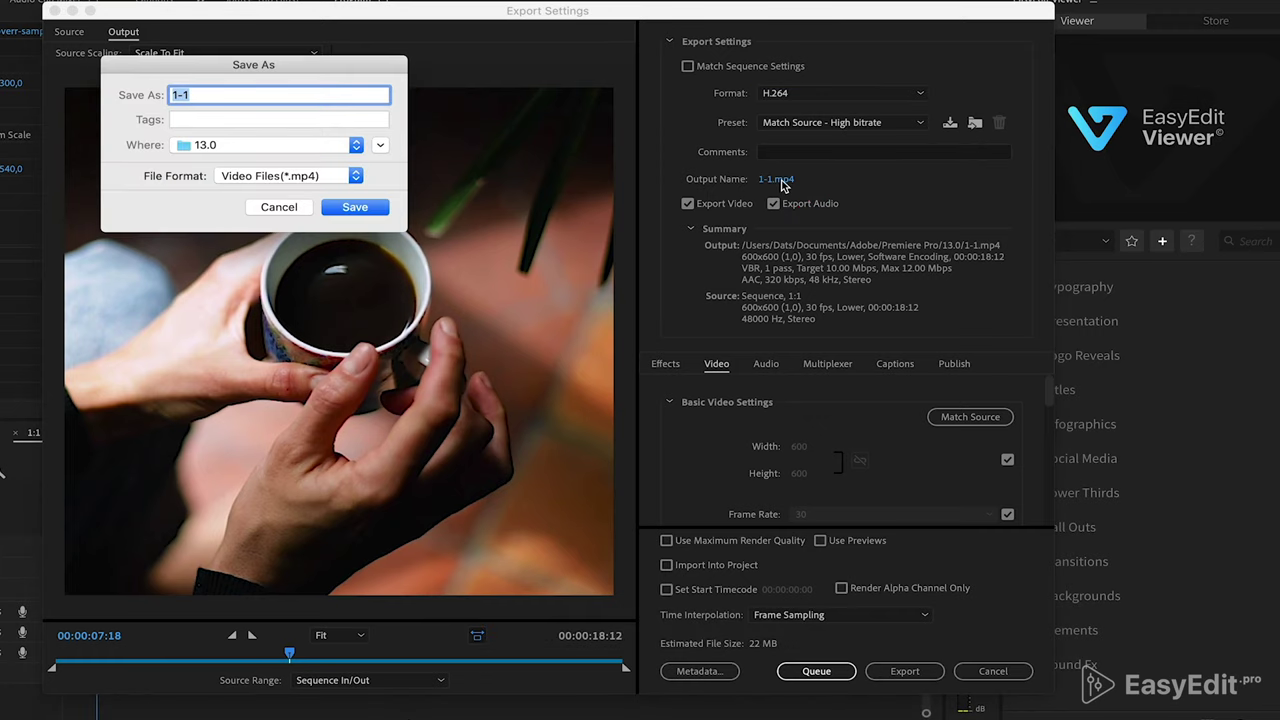
key(BackSpace)
text(ista video)
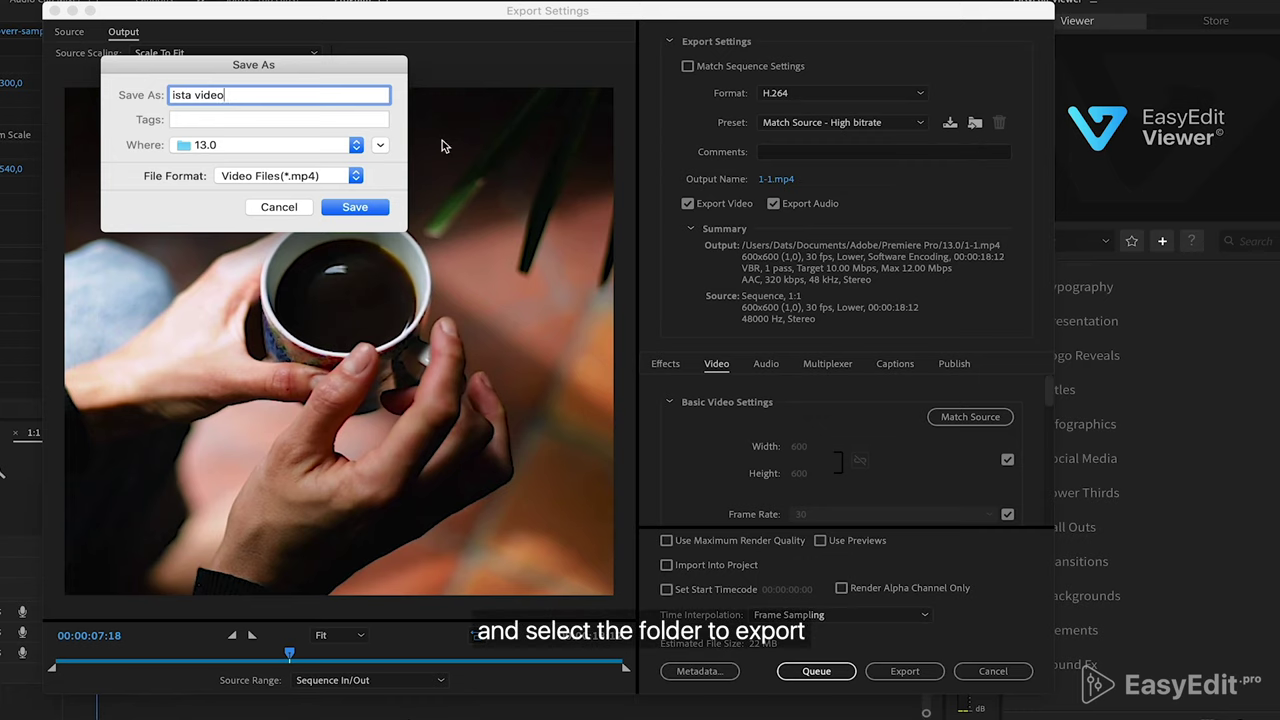
click(270, 147)
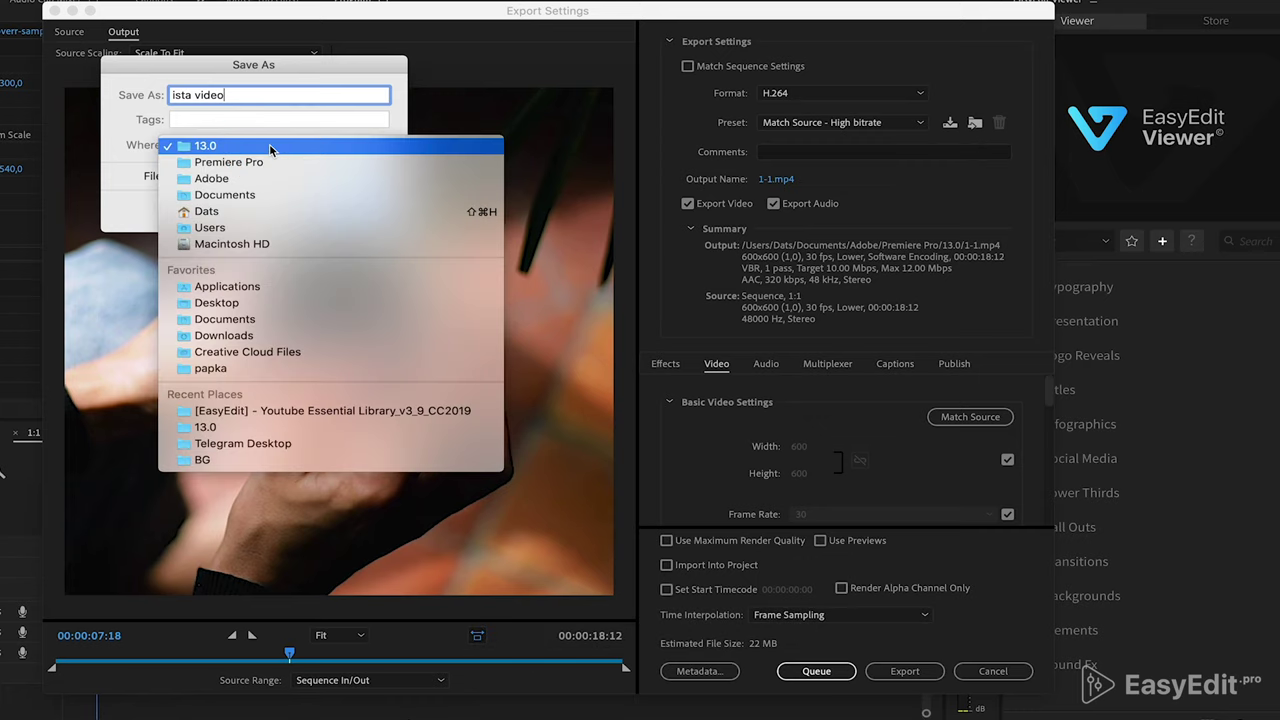
click(232, 300)
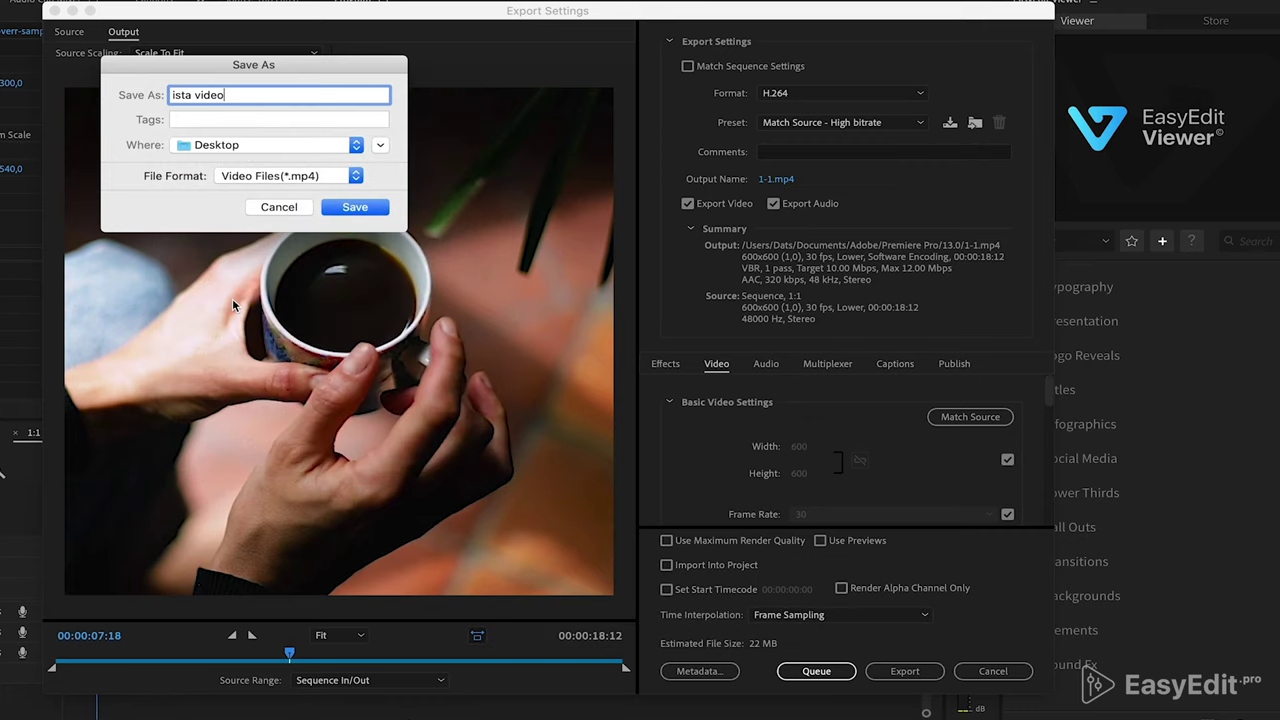
click(337, 213)
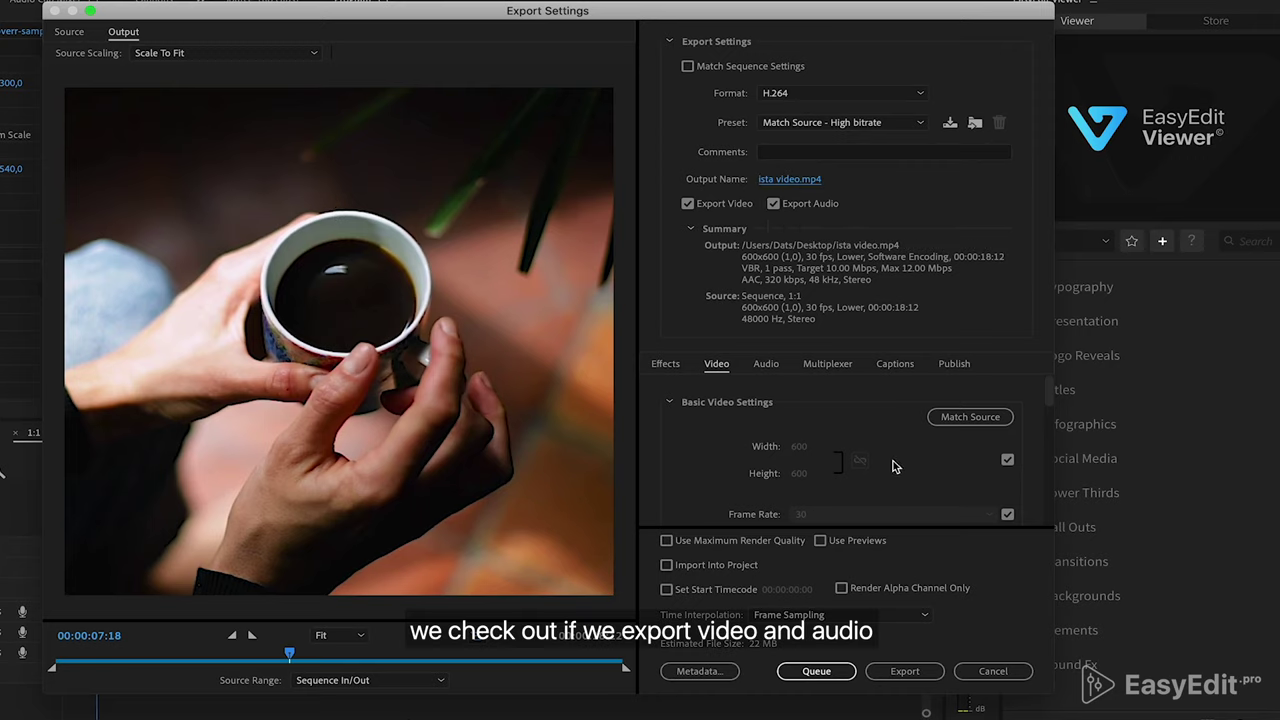
Use VBR 2-pass encoding at 4 Mbps target and maximum, with maximum render quality on
scroll(893, 466, down, 5)
scroll(893, 466, down, 2)
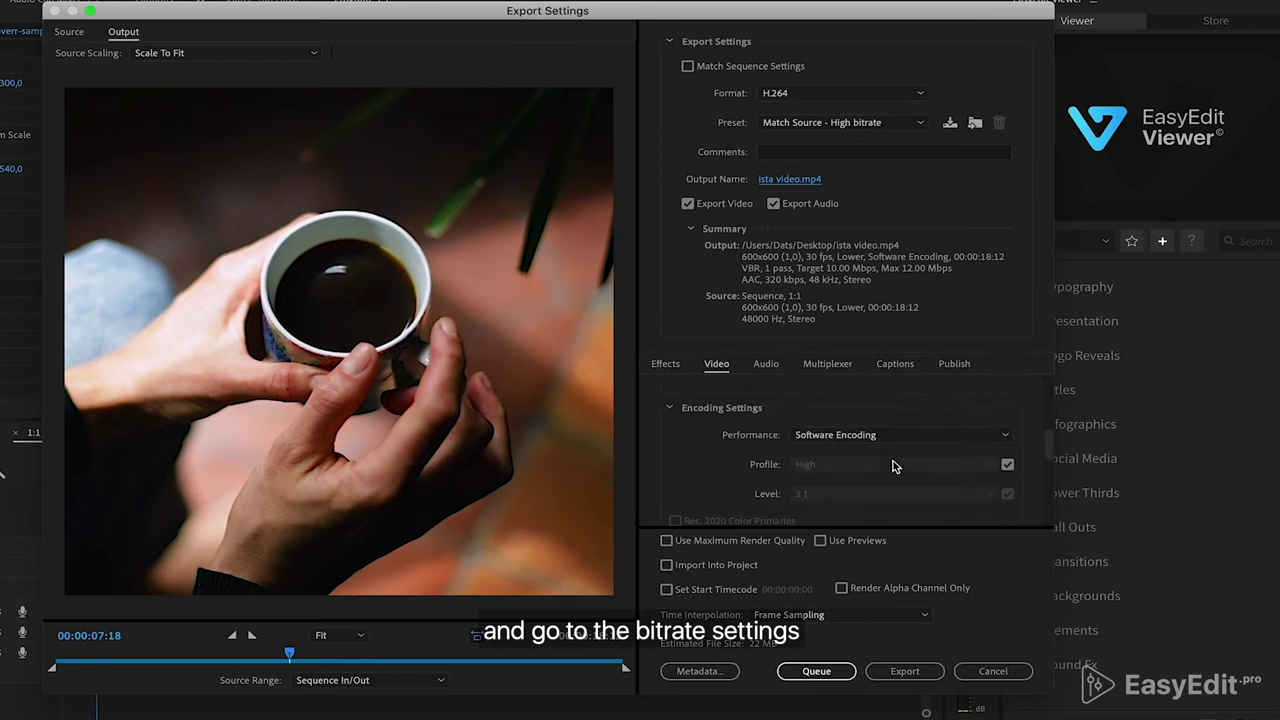
scroll(893, 466, down, 4)
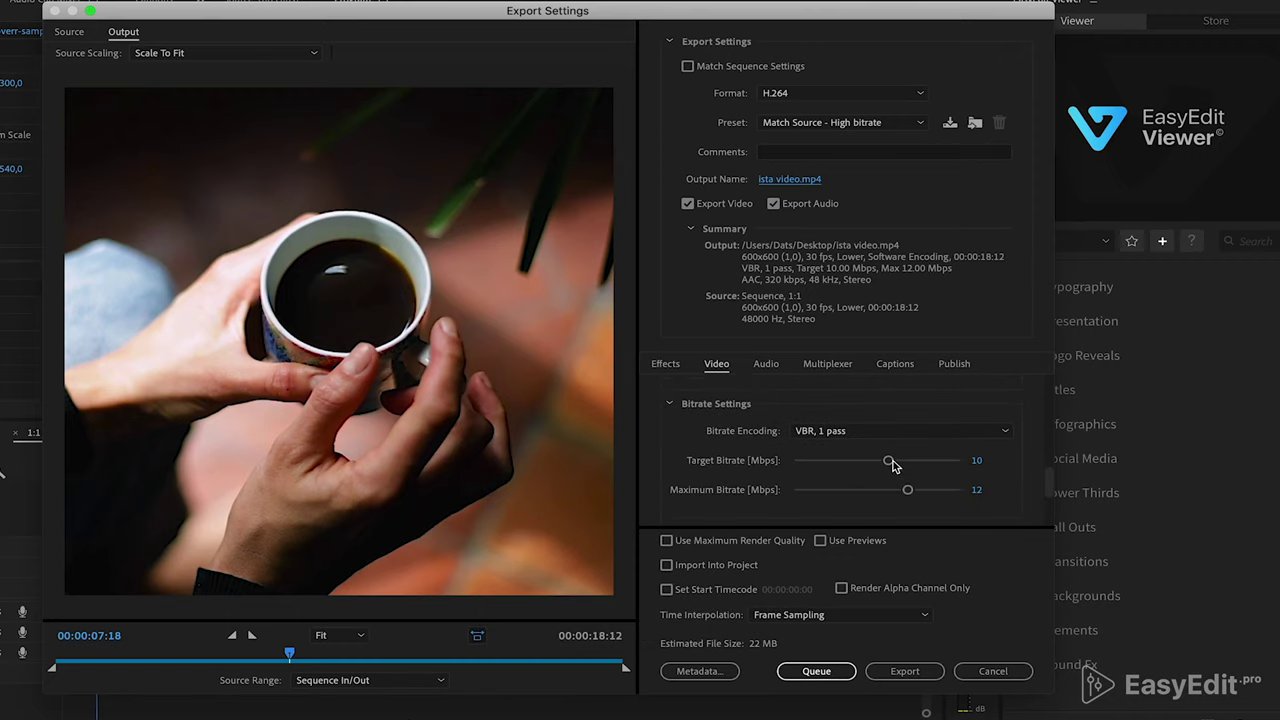
click(929, 430)
click(851, 488)
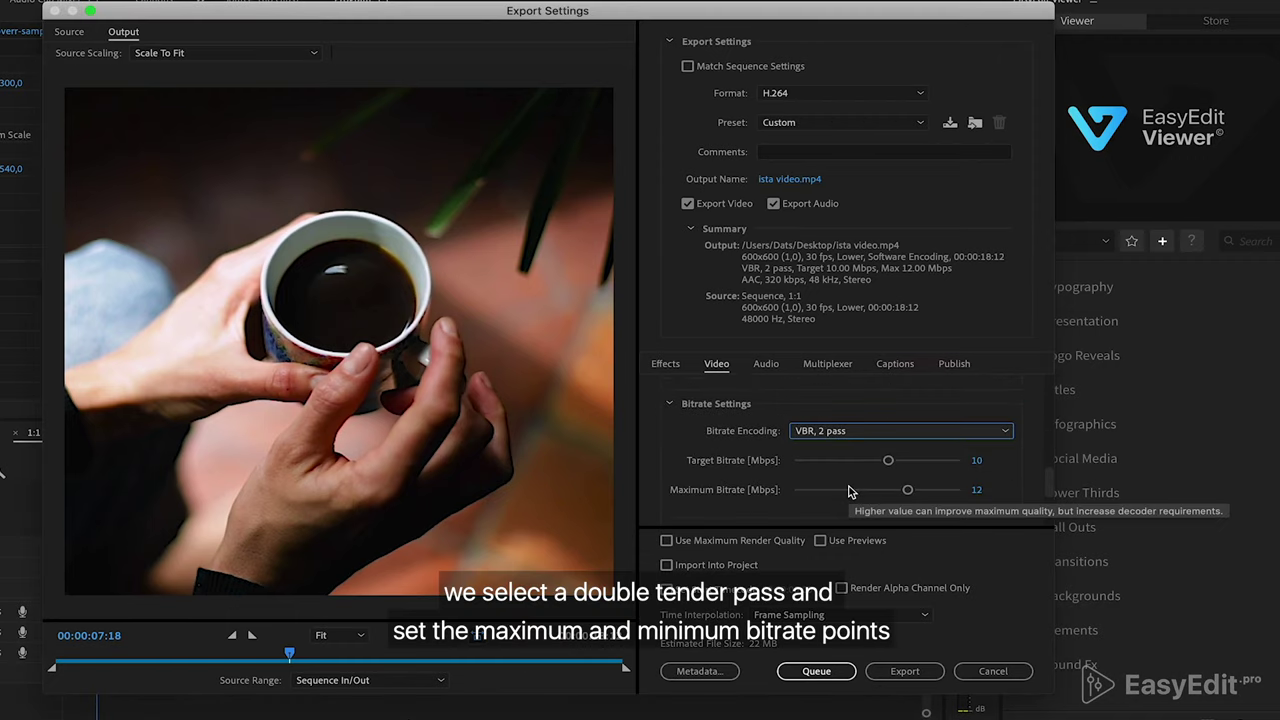
click(980, 466)
text(4)
key(Return)
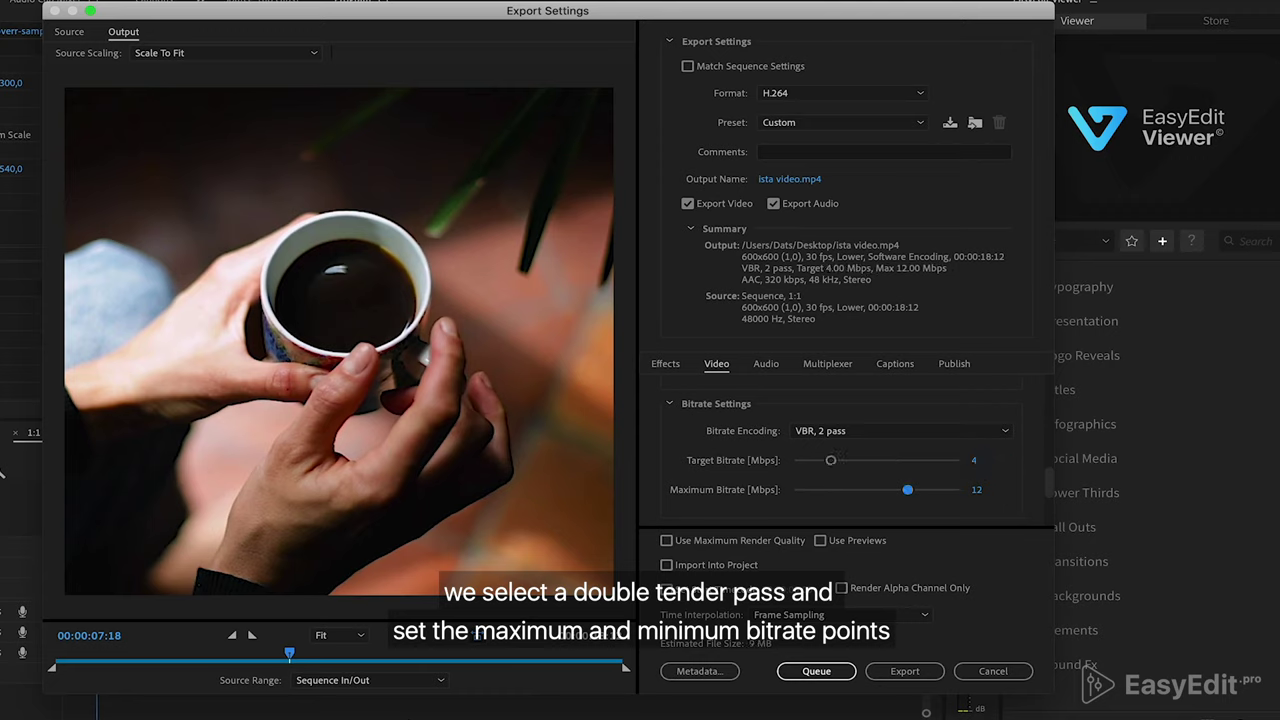
click(978, 490)
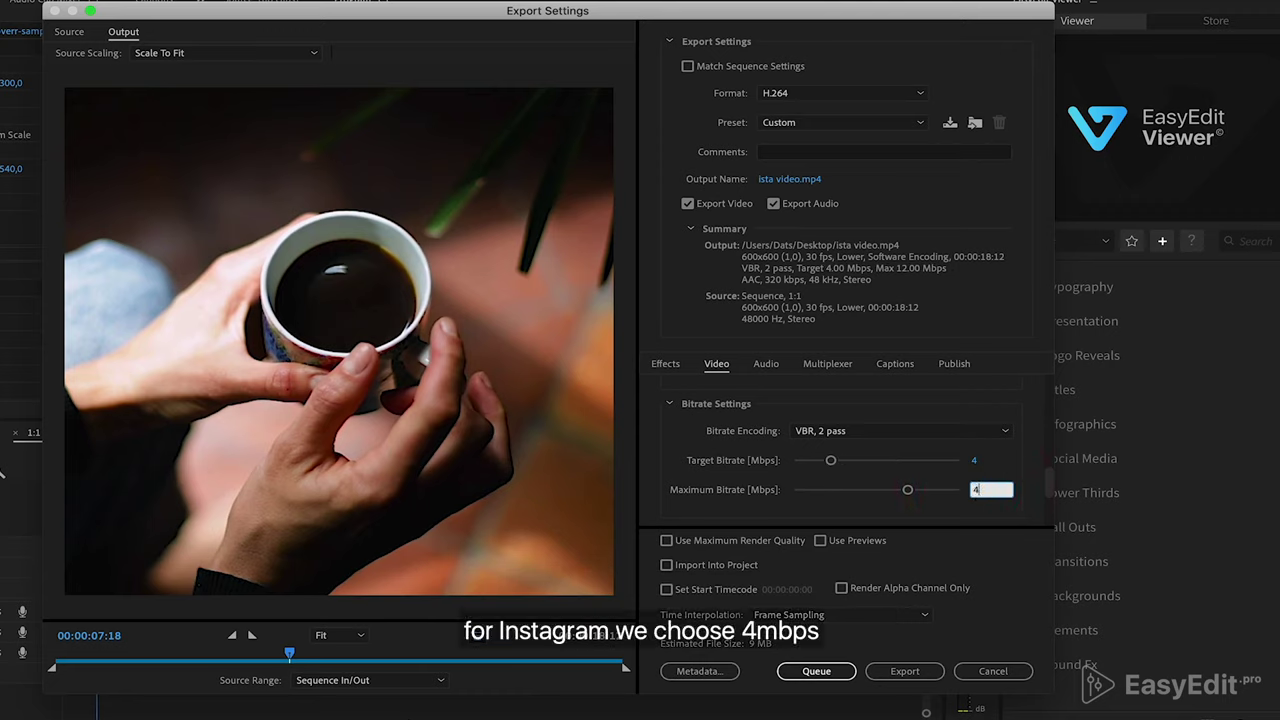
key(Return)
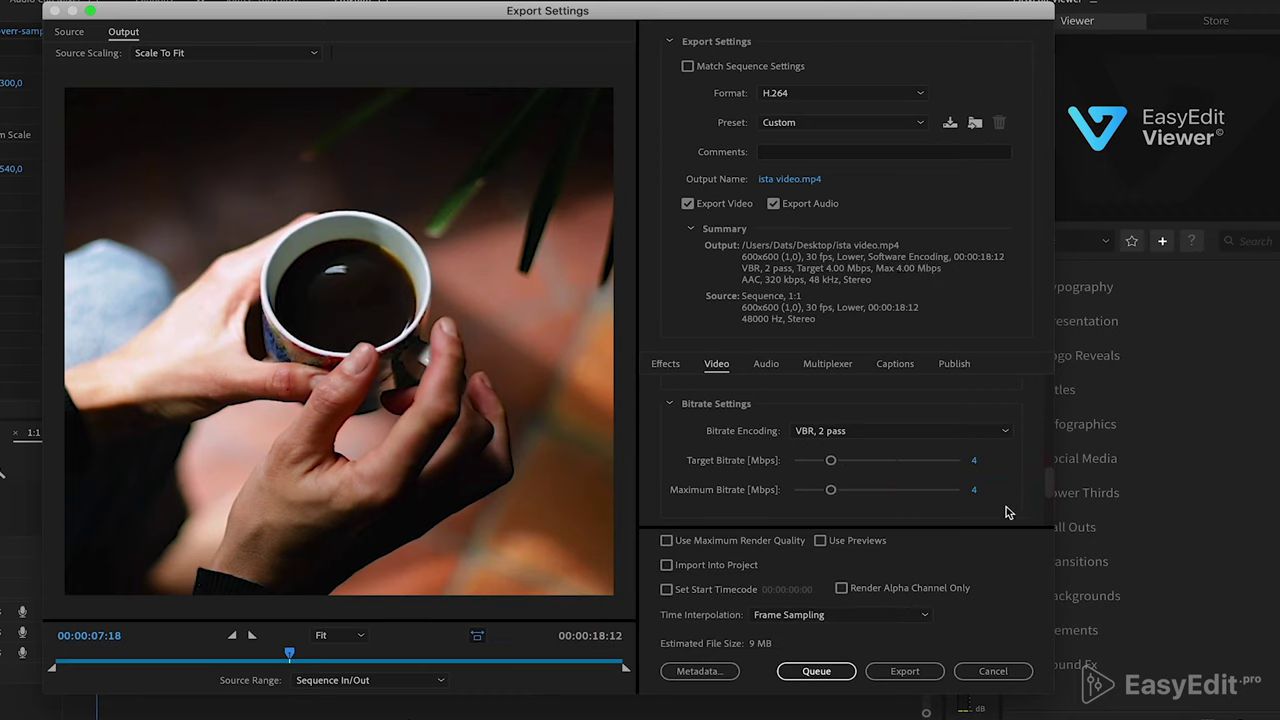
click(701, 539)
Review the audio export settings
scroll(950, 515, down, 4)
scroll(950, 515, up, 7)
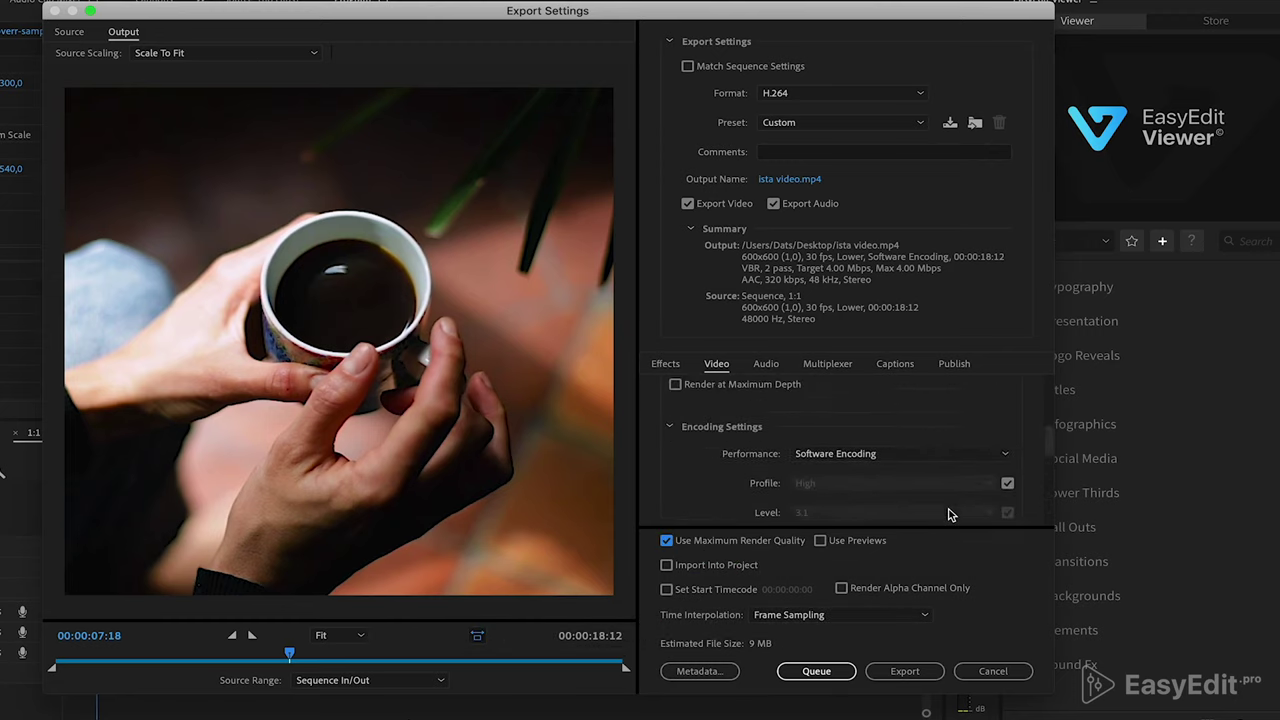
scroll(950, 515, up, 3)
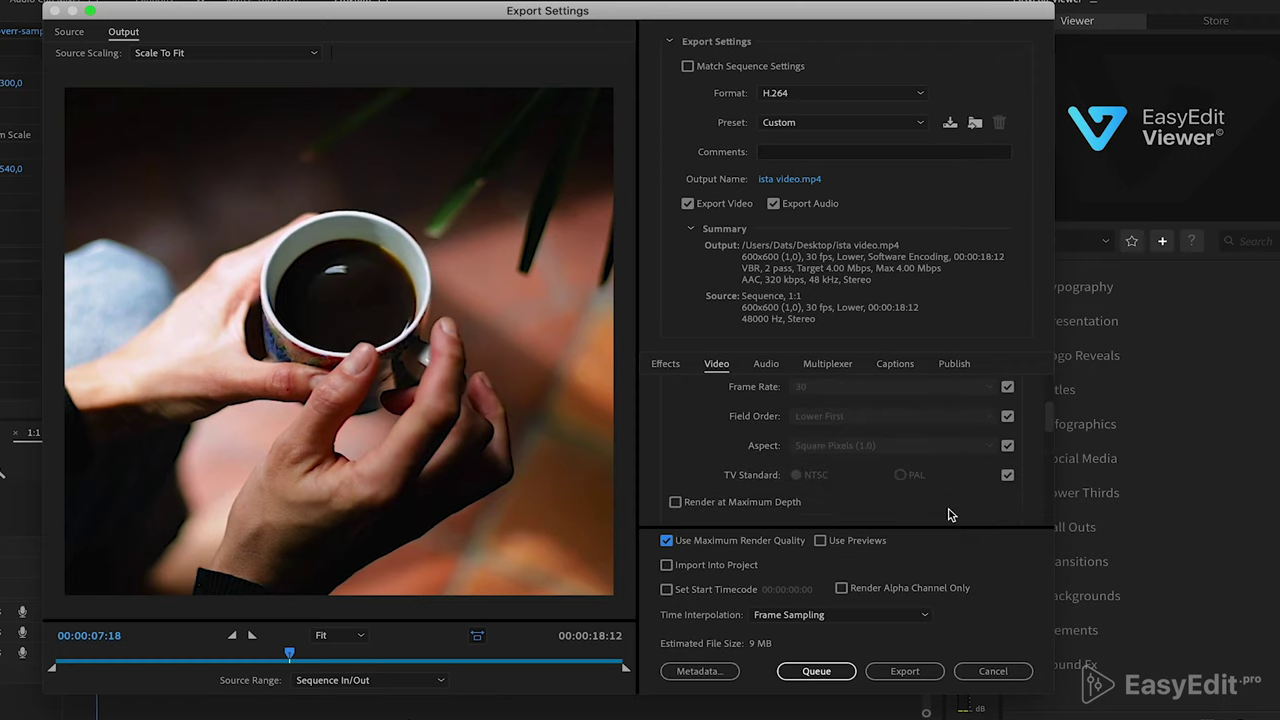
click(772, 363)
scroll(807, 438, down, 2)
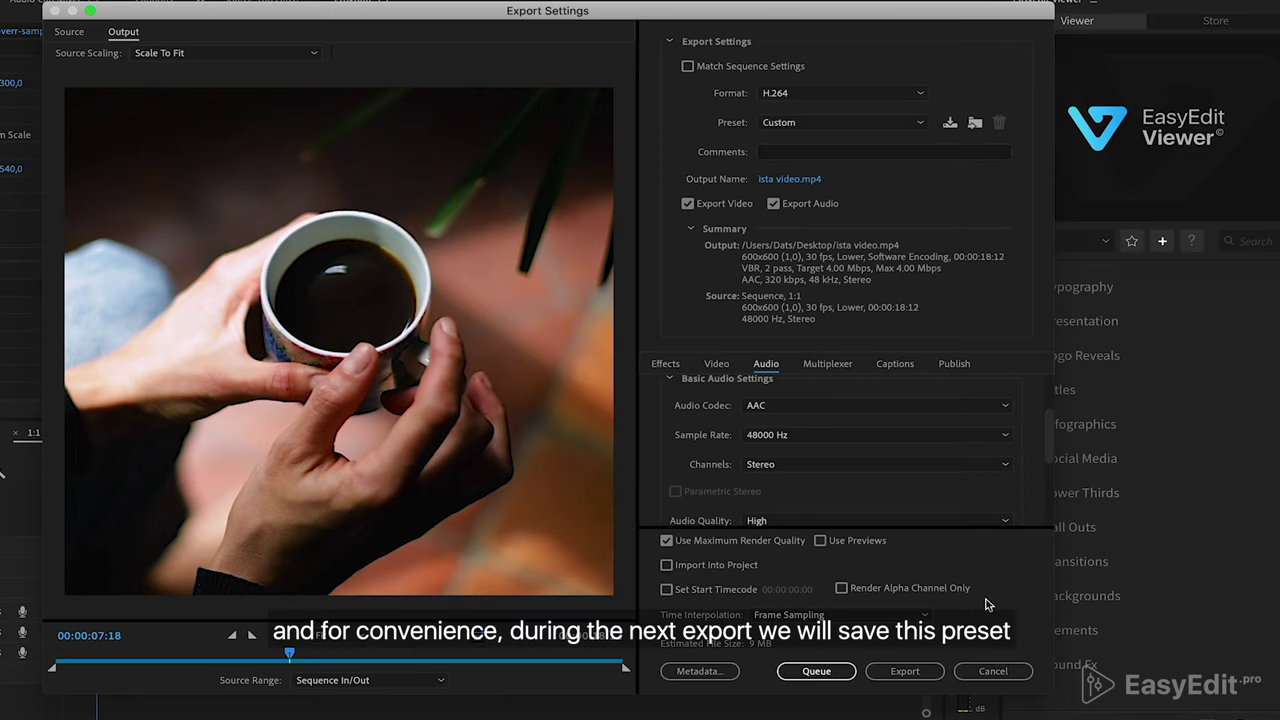
Save the export settings as the preset 'instagramm settings' and export the 1:1 video
click(950, 124)
key(BackSpace)
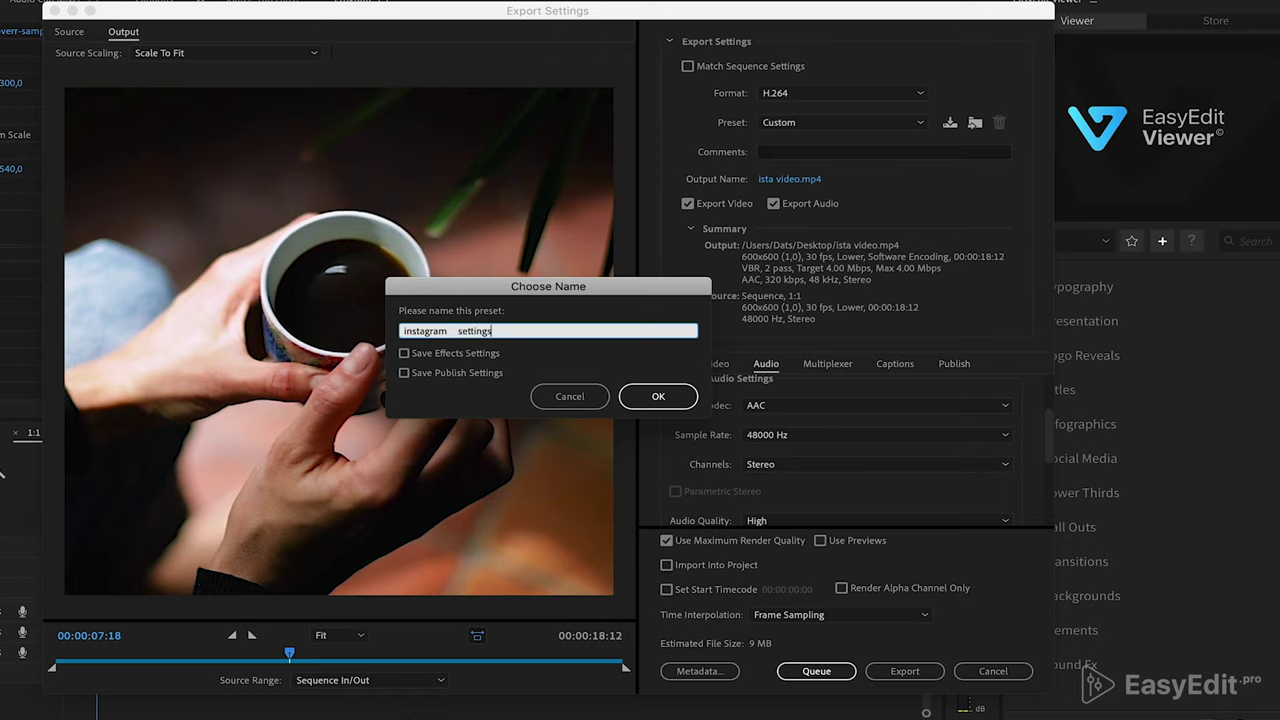
key(Return)
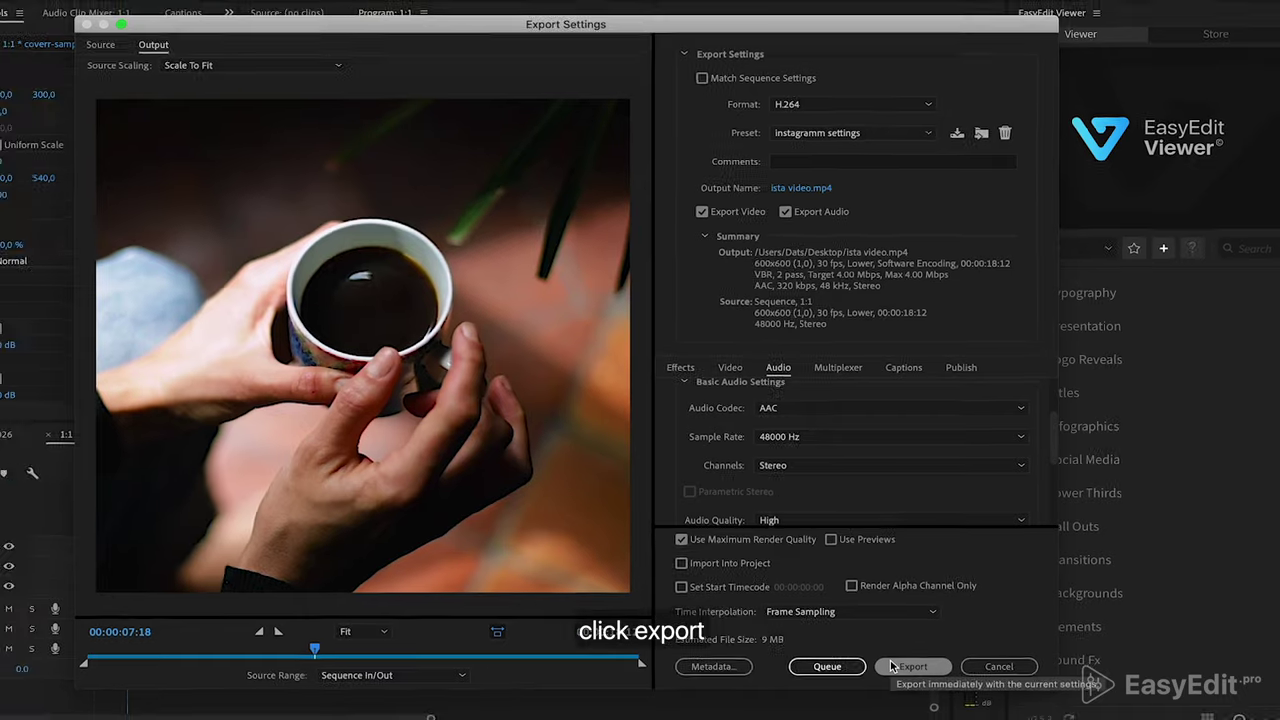
click(884, 671)
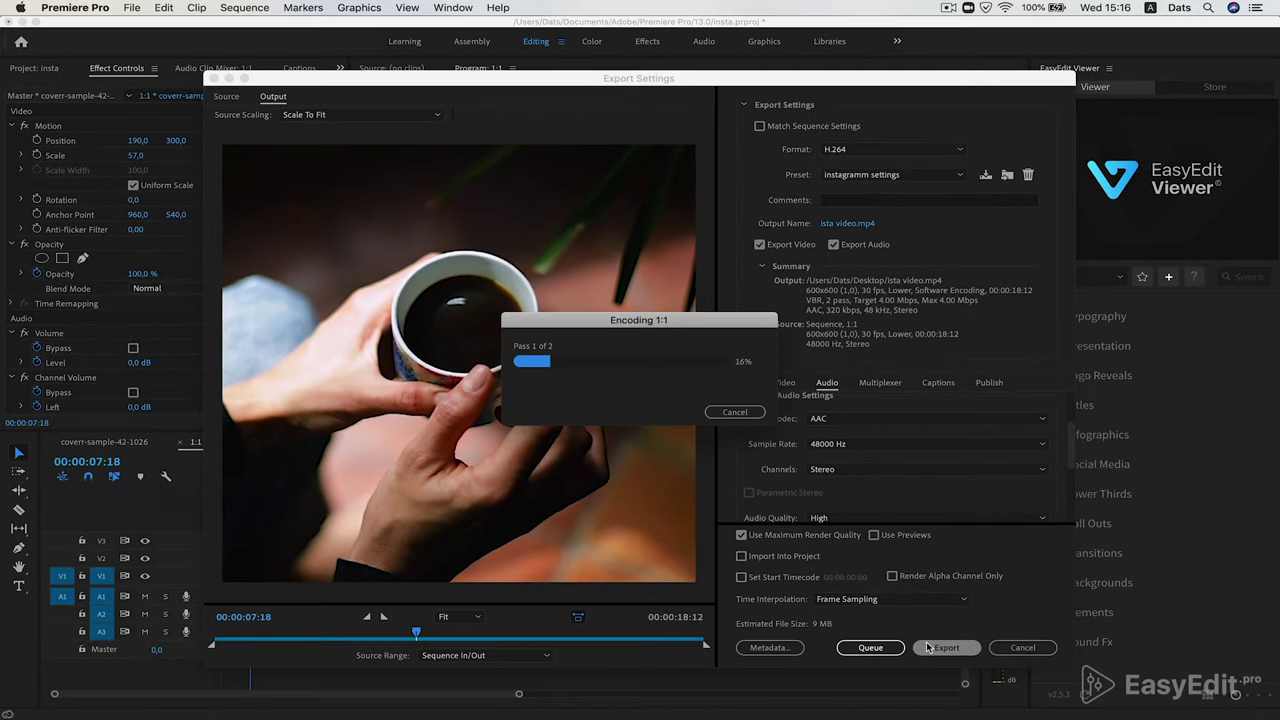